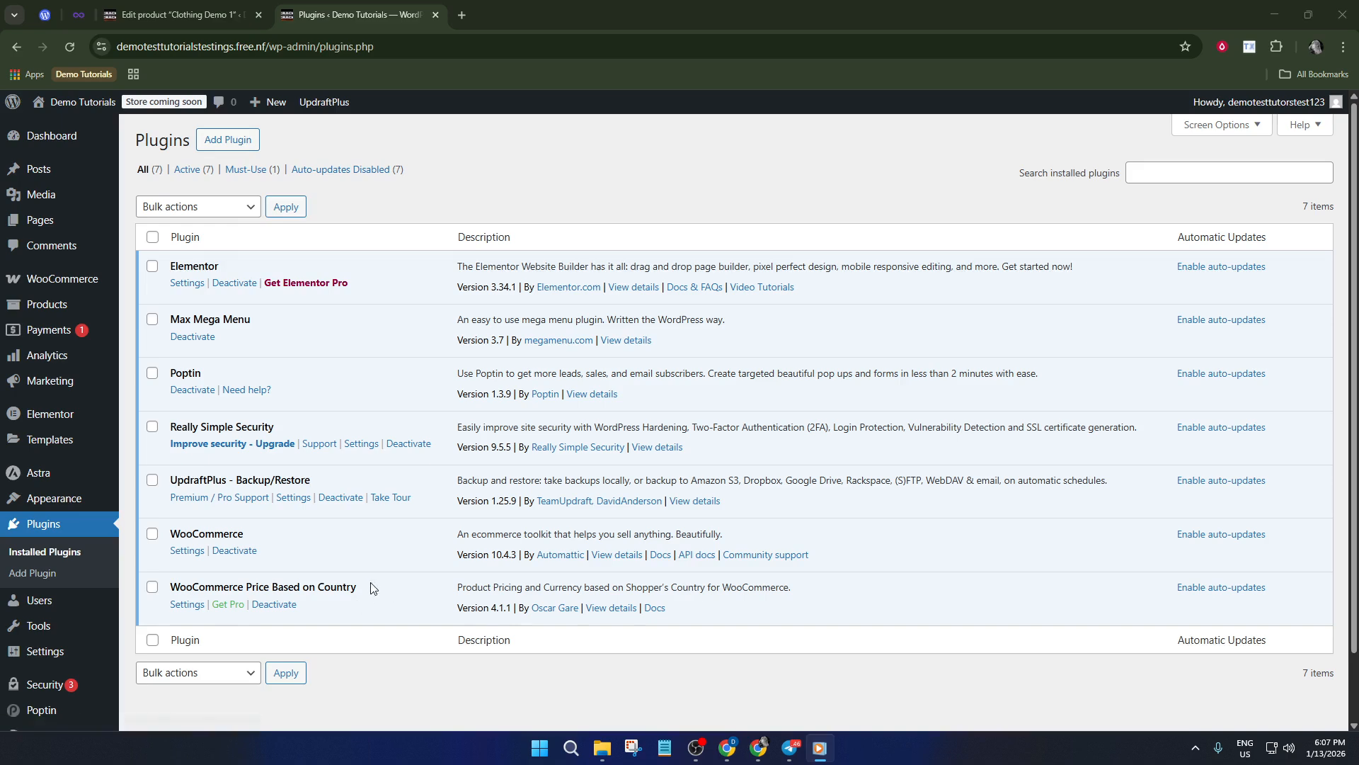
- Search the WordPress plugin directory for "price based" from the page for adding plugins
{"action": "left_click", "coordinate": [219, 145]}
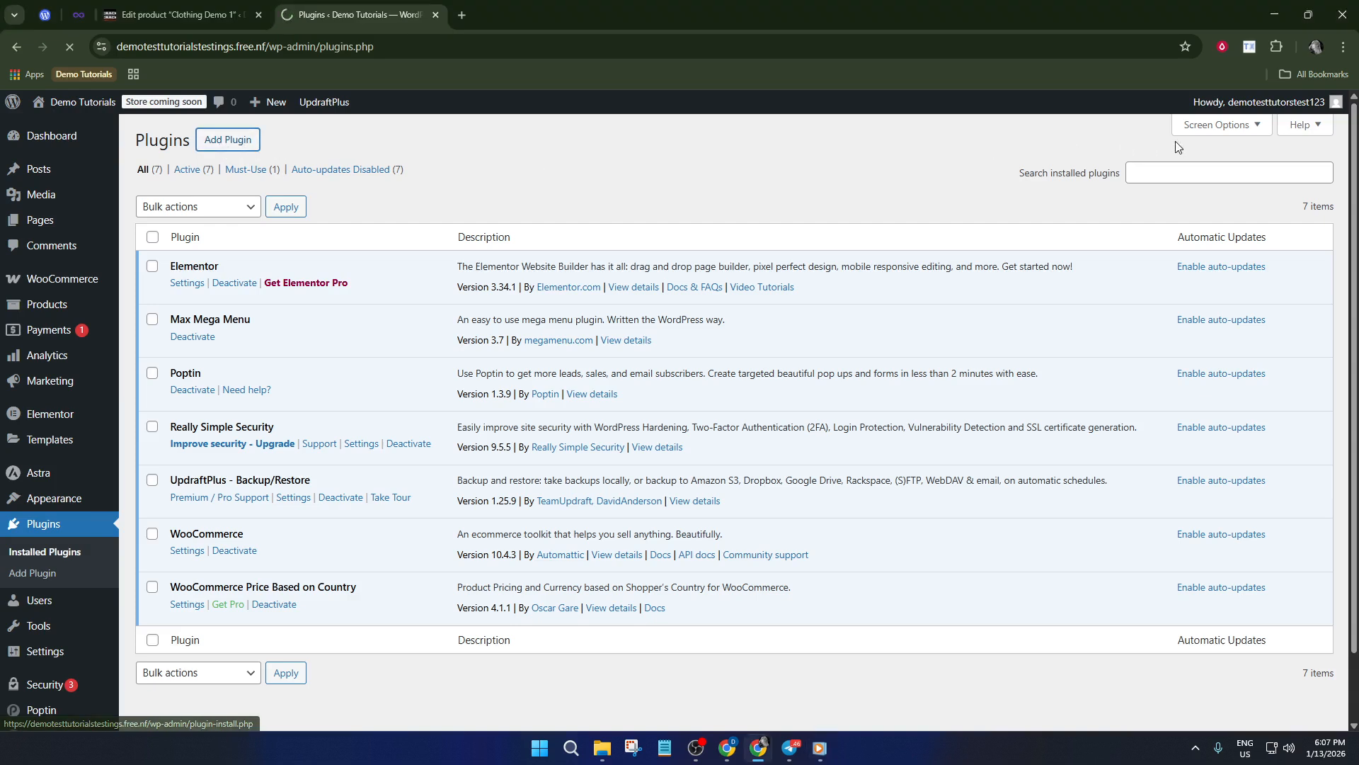
{"action": "left_click", "coordinate": [1195, 174]}
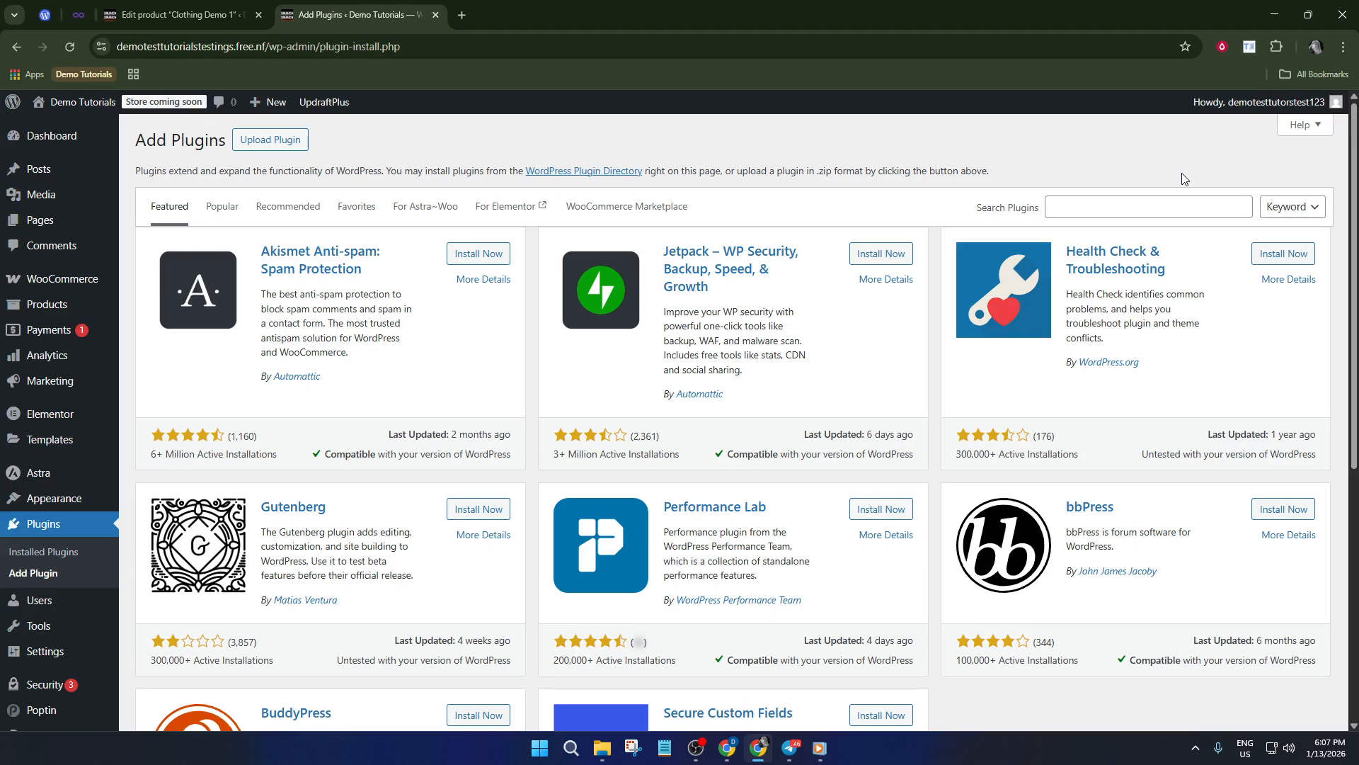
{"action": "left_click", "coordinate": [1194, 208]}
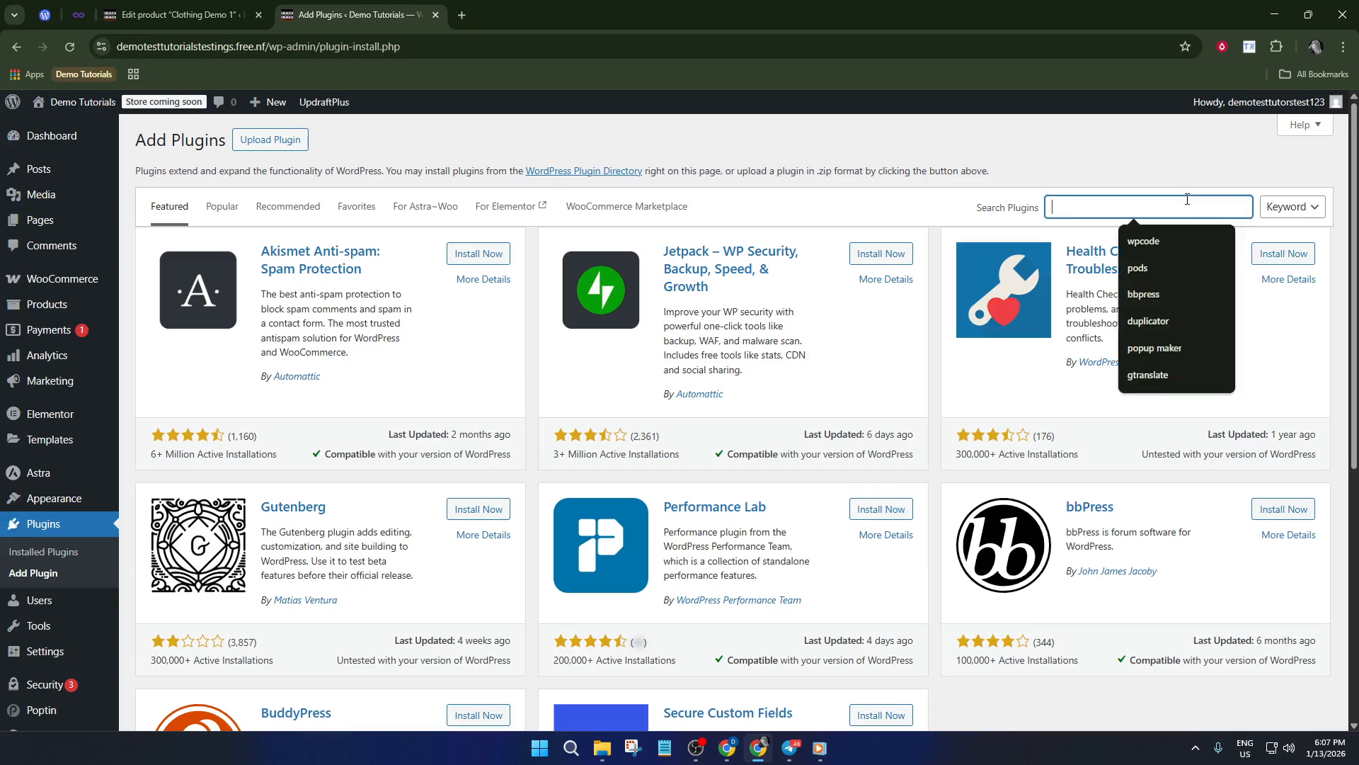
{"action": "type", "text": "price"}
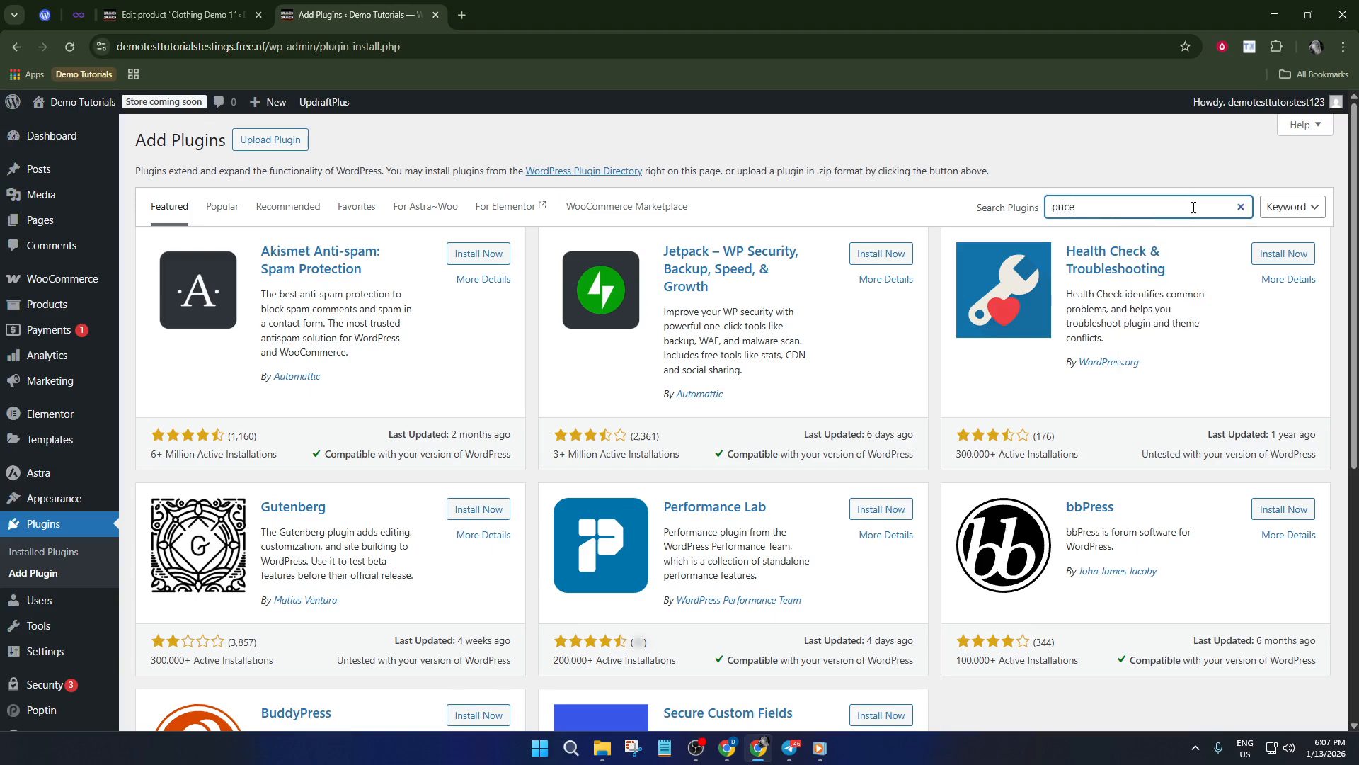
{"action": "type", "text": " based"}
{"action": "key", "text": "Return"}
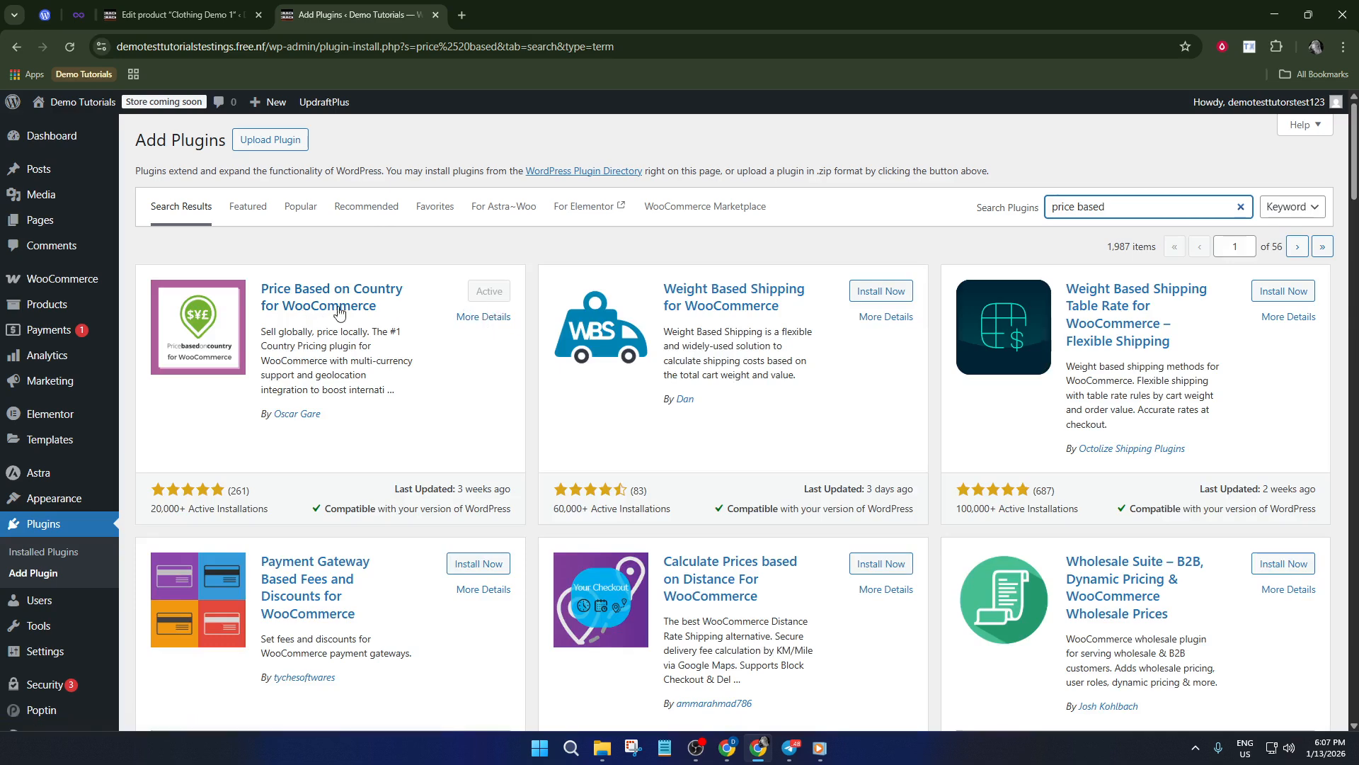
- Open the WooCommerce pricing zones settings and start adding a new pricing zone
{"action": "mouse_move", "coordinate": [70, 277]}
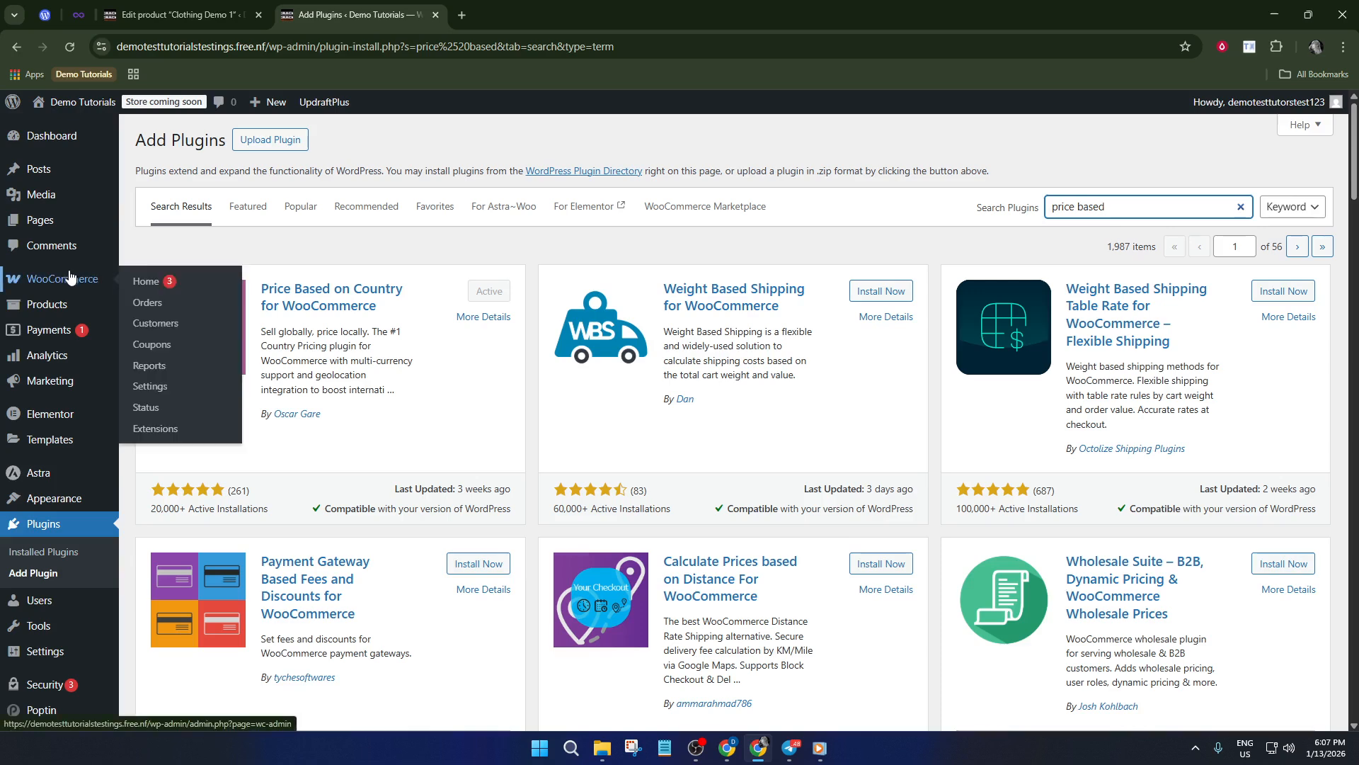
{"action": "left_click", "coordinate": [160, 395]}
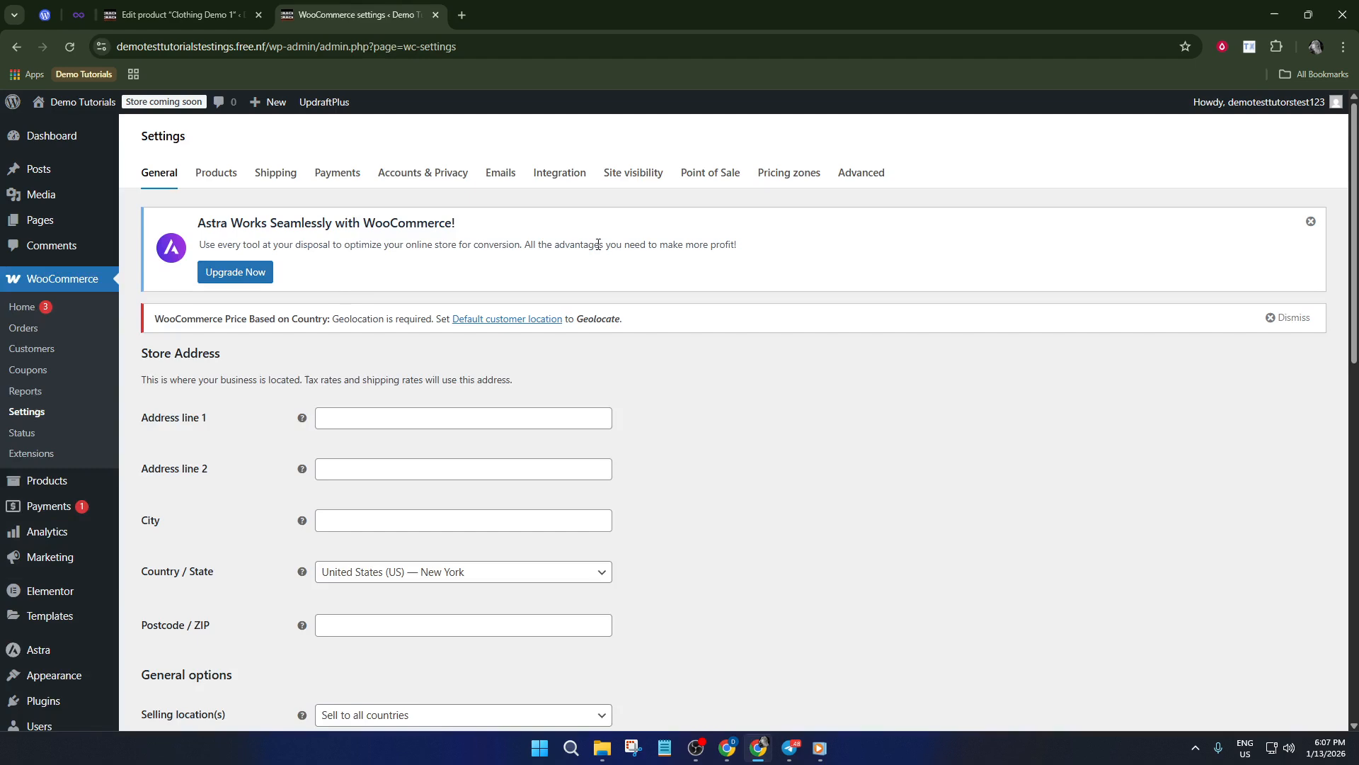
{"action": "left_click", "coordinate": [794, 177]}
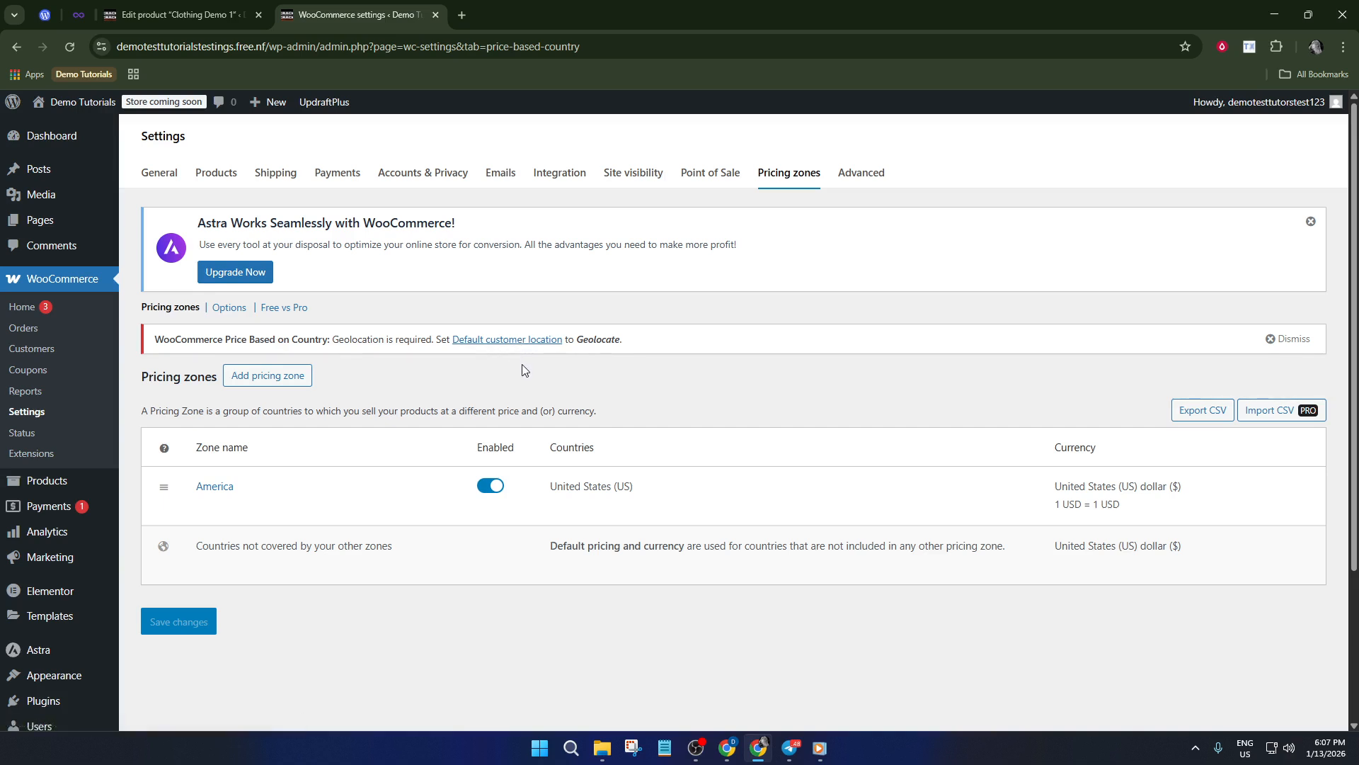
{"action": "scroll", "coordinate": [524, 370], "scroll_direction": "down", "scroll_amount": 2}
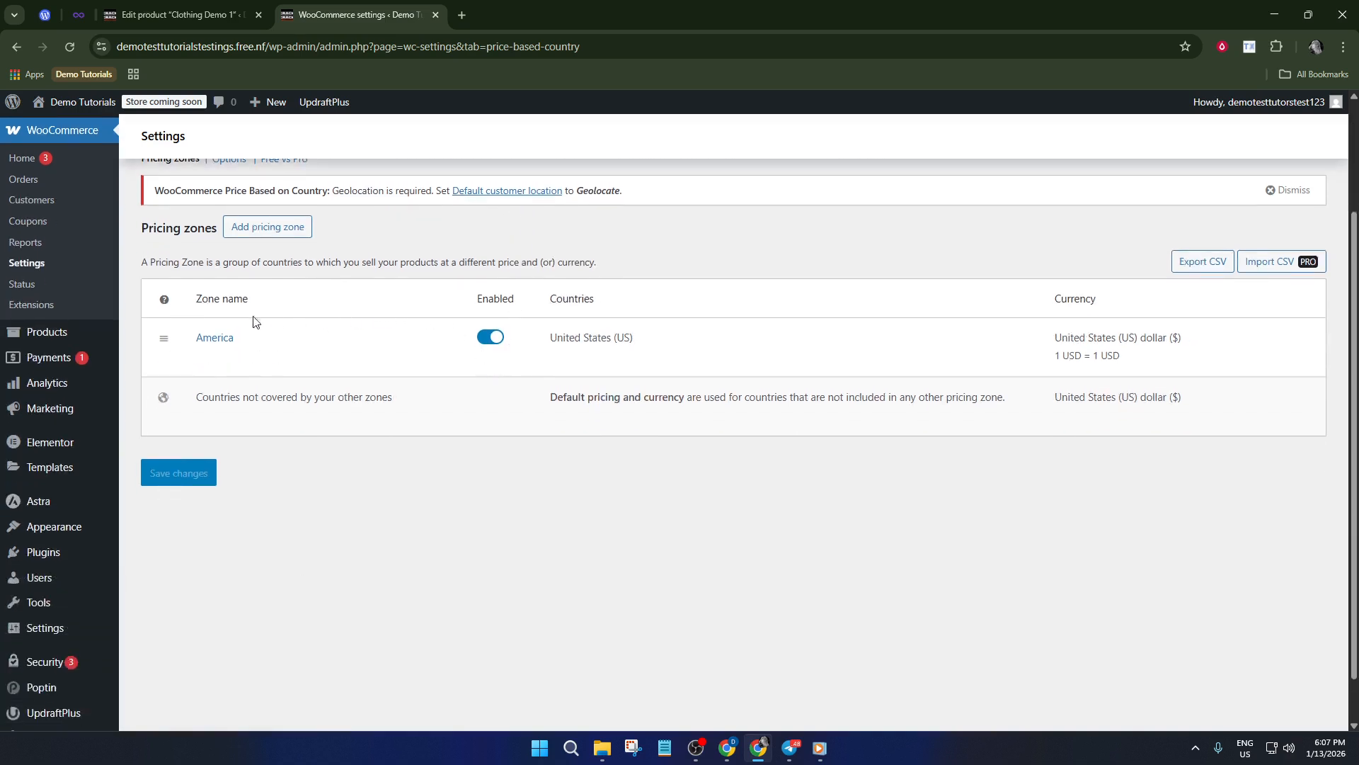
{"action": "scroll", "coordinate": [227, 337], "scroll_direction": "up", "scroll_amount": 1}
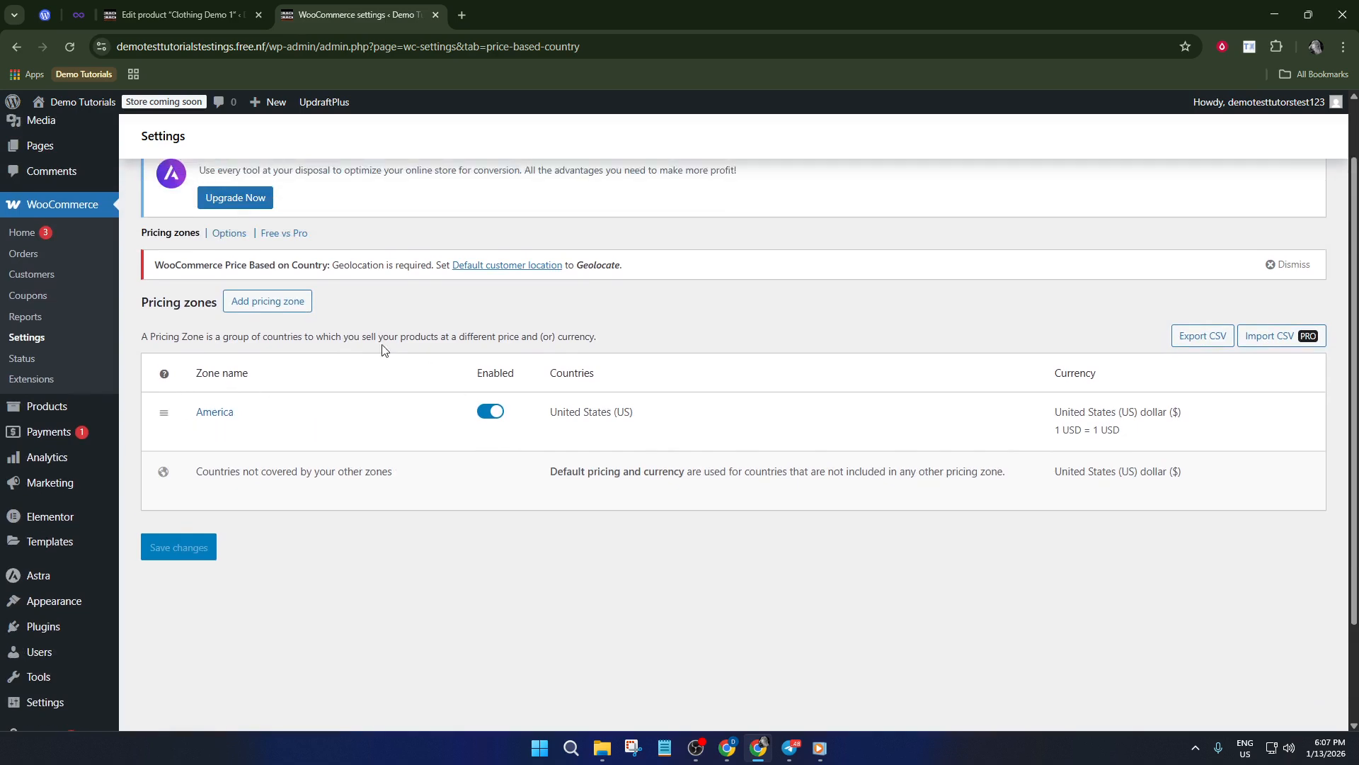
{"action": "left_click", "coordinate": [269, 304]}
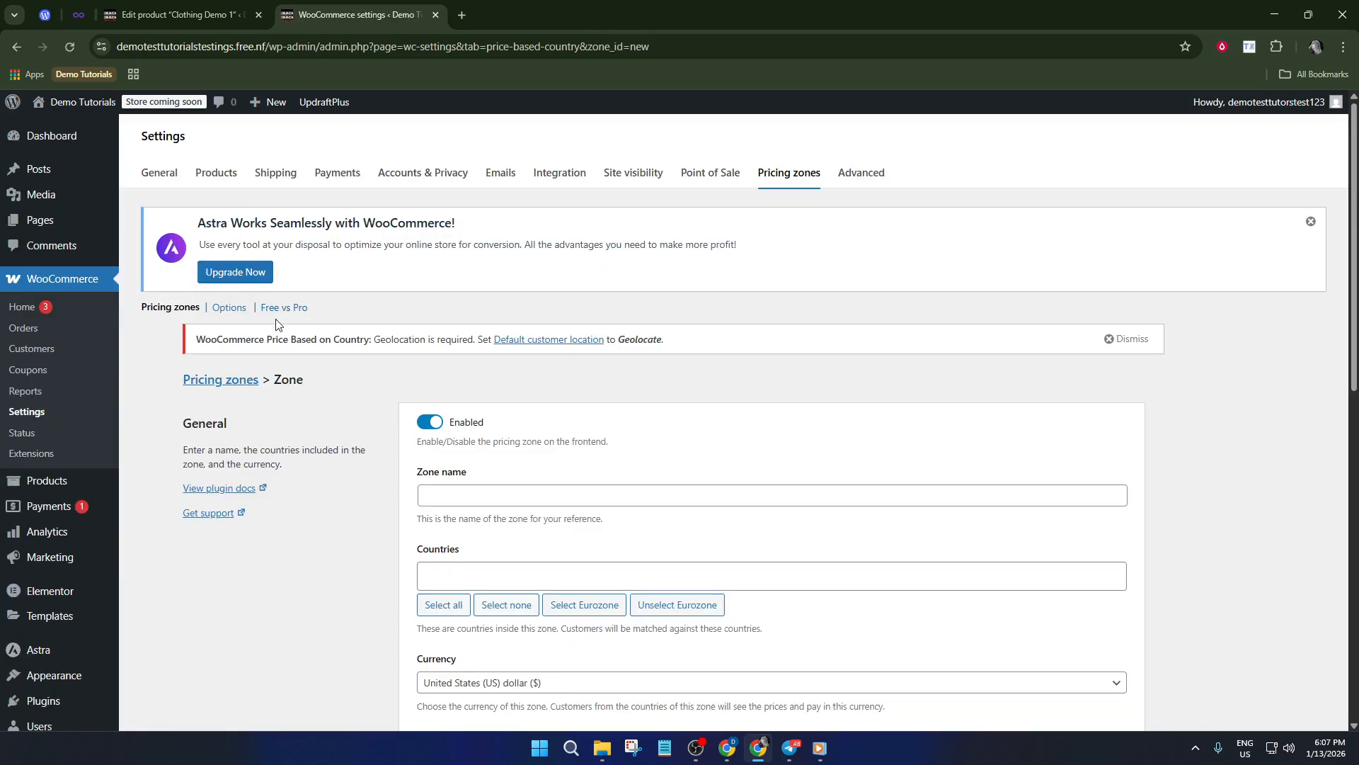
- Enter US as the new pricing zone's name
{"action": "left_click", "coordinate": [462, 488]}
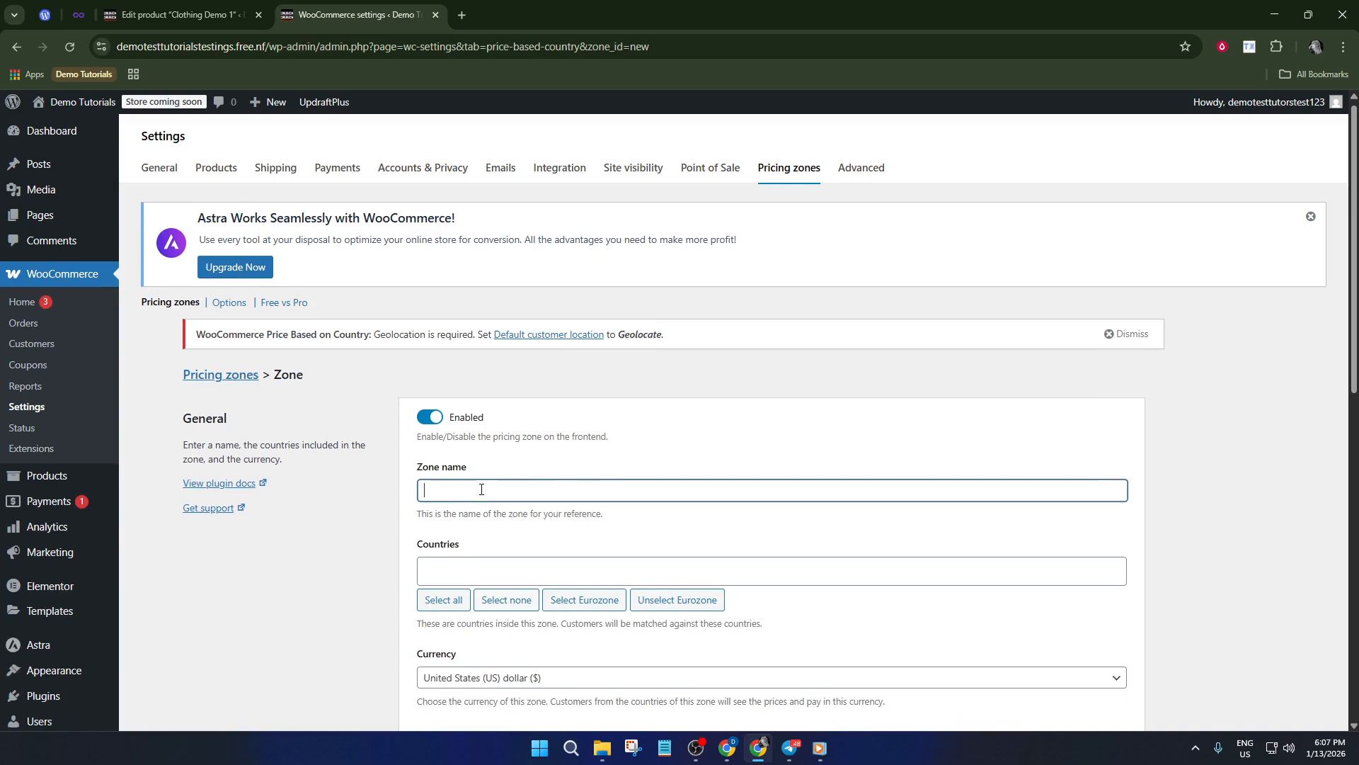
{"action": "scroll", "coordinate": [522, 400], "scroll_direction": "down", "scroll_amount": 2}
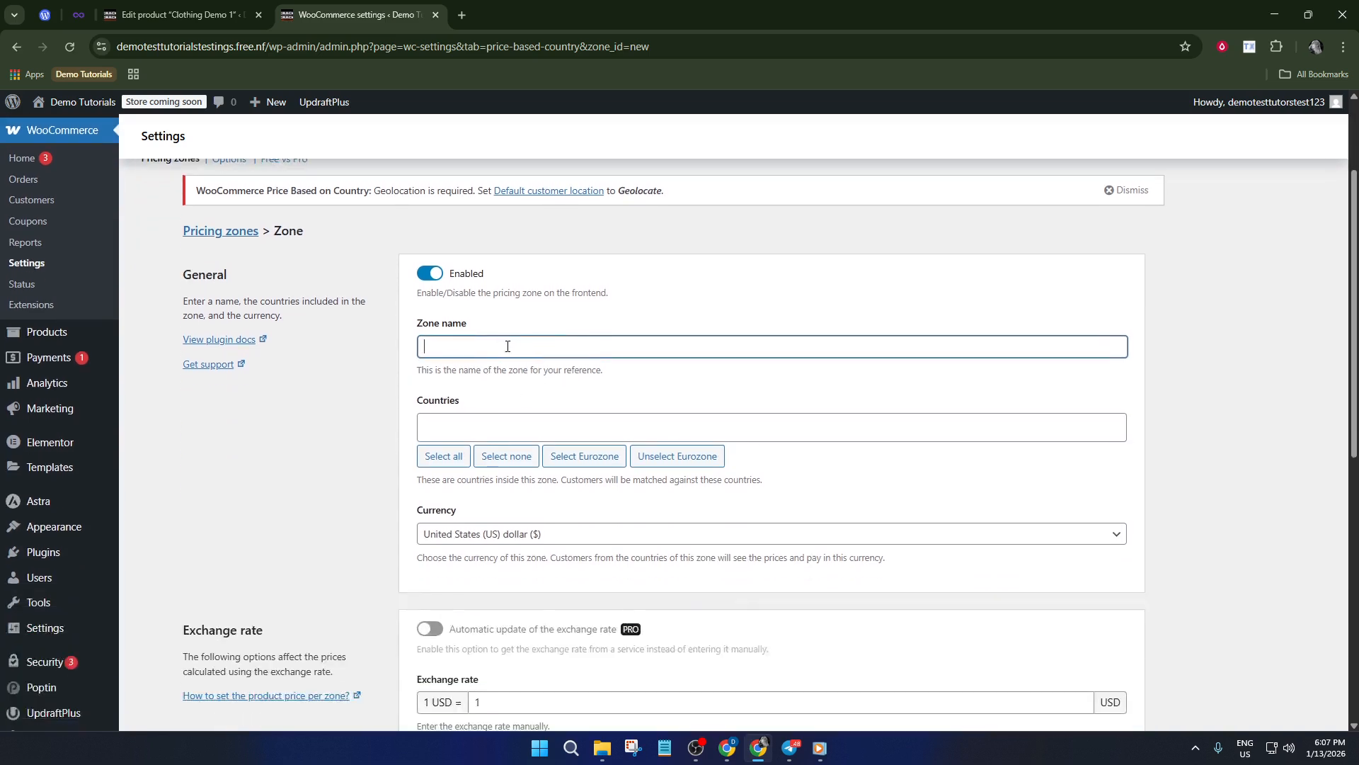
{"action": "type", "text": "Eur"}
{"action": "key", "text": "BackSpace"}
{"action": "key", "text": "BackSpace"}
{"action": "key", "text": "BackSpace"}
{"action": "type", "text": "US"}
- Add Canada to the zone's countries and set the zone's currency to Canadian dollar ($)
{"action": "left_click", "coordinate": [482, 426]}
{"action": "type", "text": "ca"}
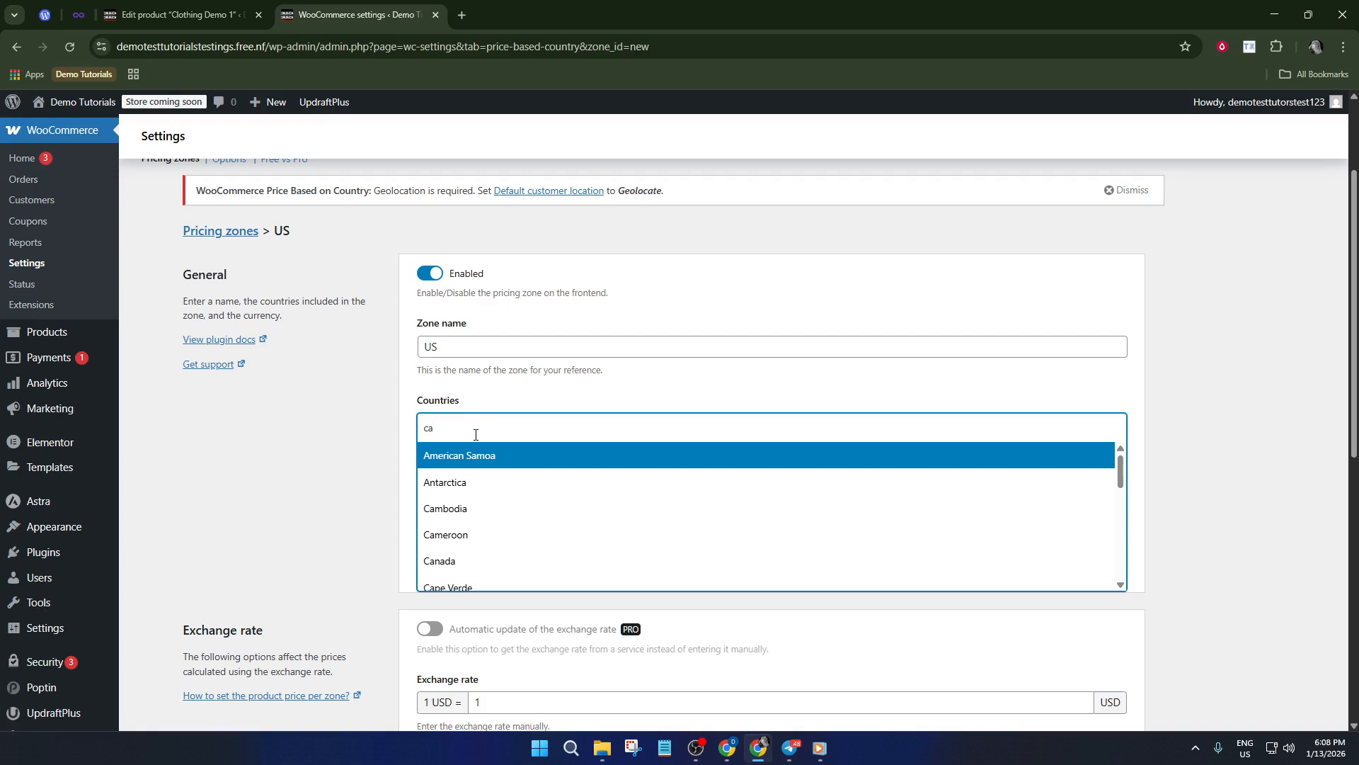
{"action": "type", "text": "n"}
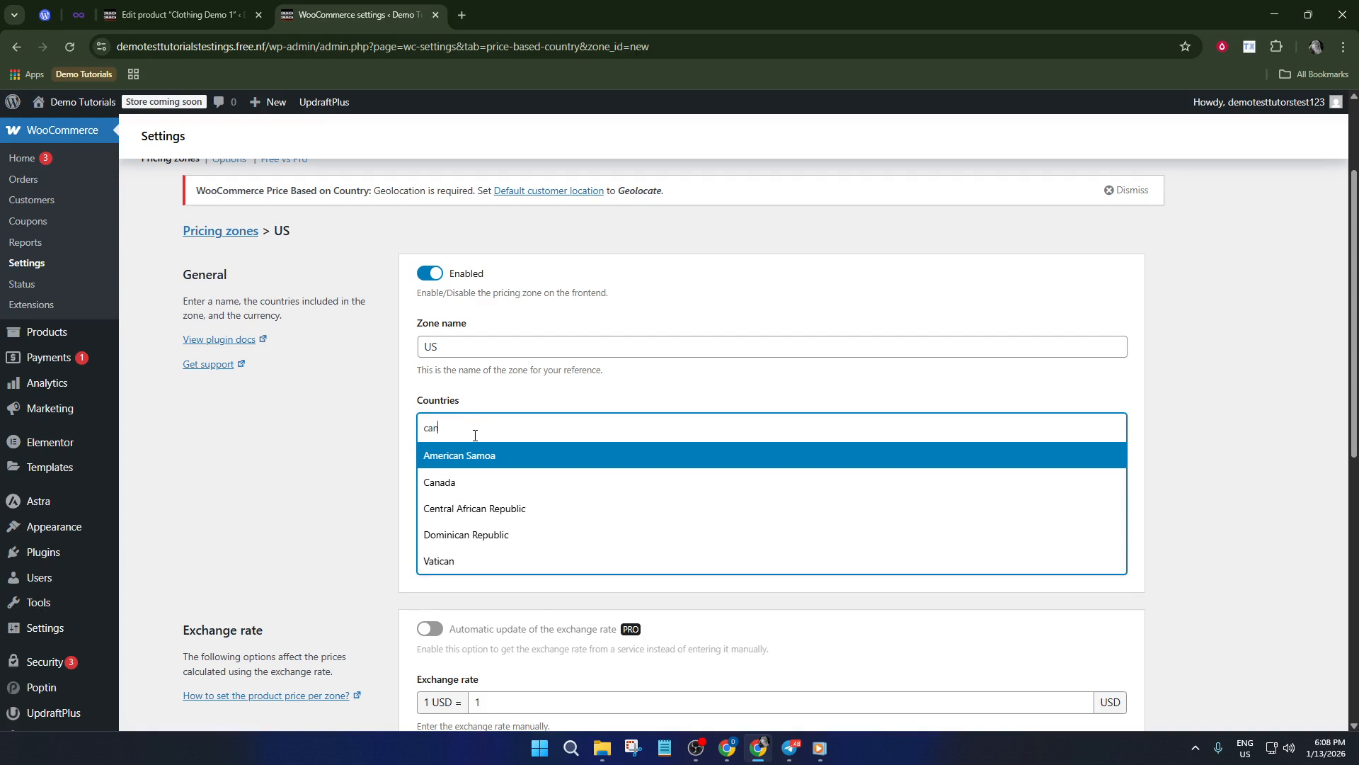
{"action": "left_click", "coordinate": [467, 481]}
{"action": "scroll", "coordinate": [480, 473], "scroll_direction": "down", "scroll_amount": 1}
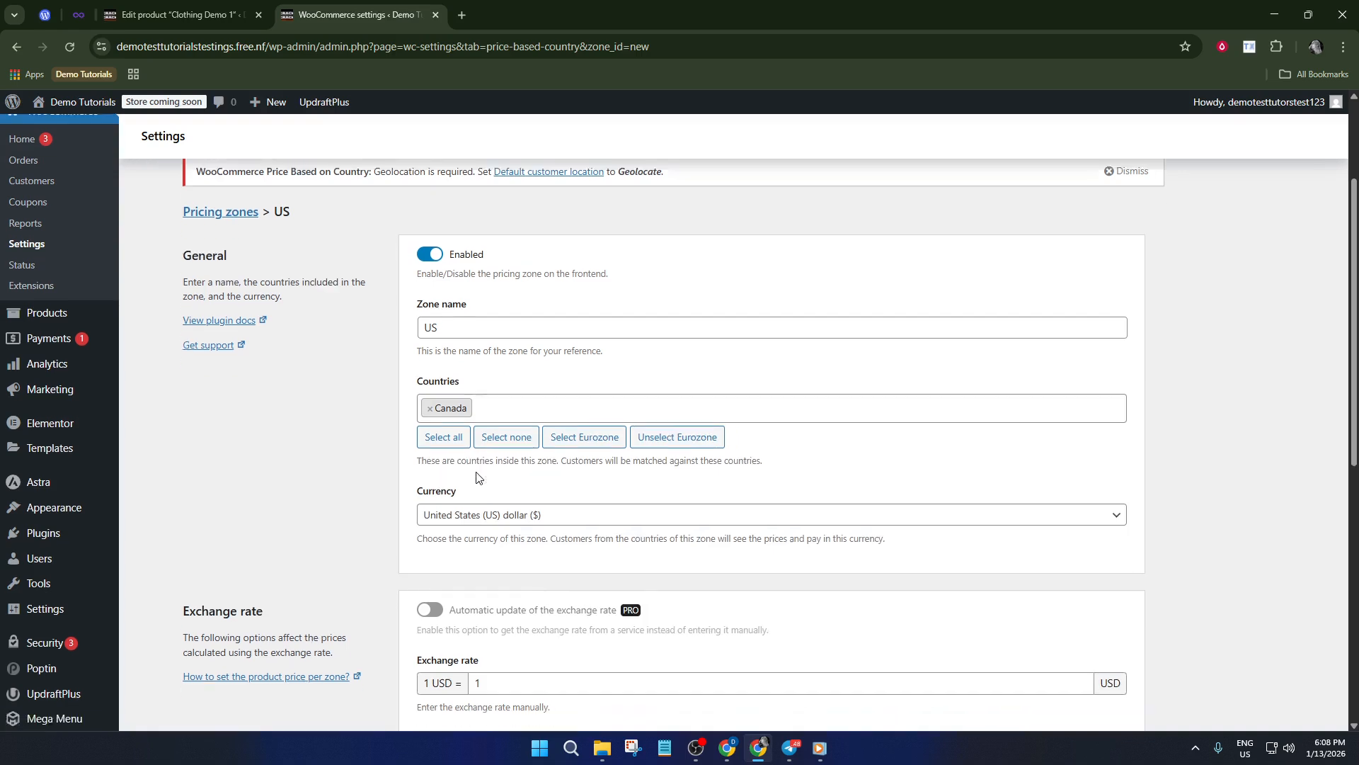
{"action": "left_click", "coordinate": [520, 460]}
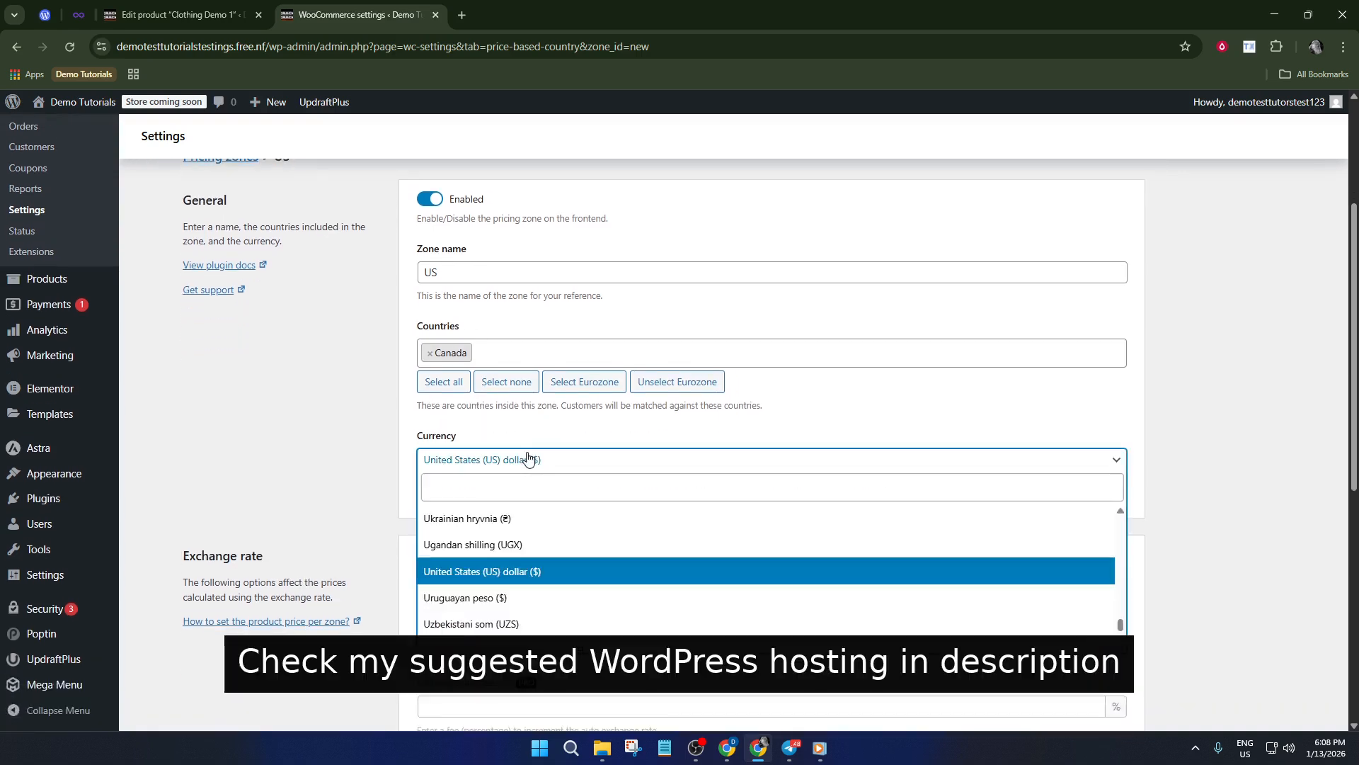
{"action": "type", "text": "ca"}
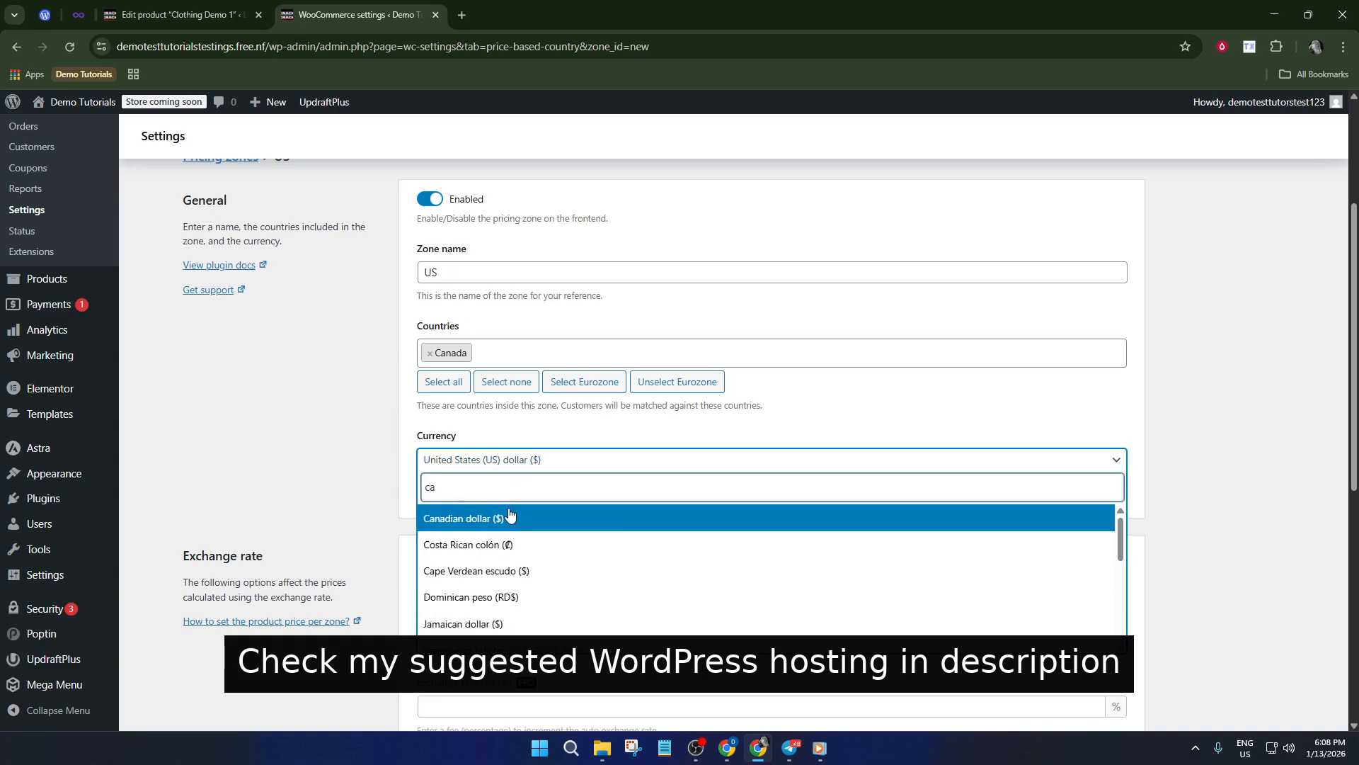
{"action": "left_click", "coordinate": [512, 518]}
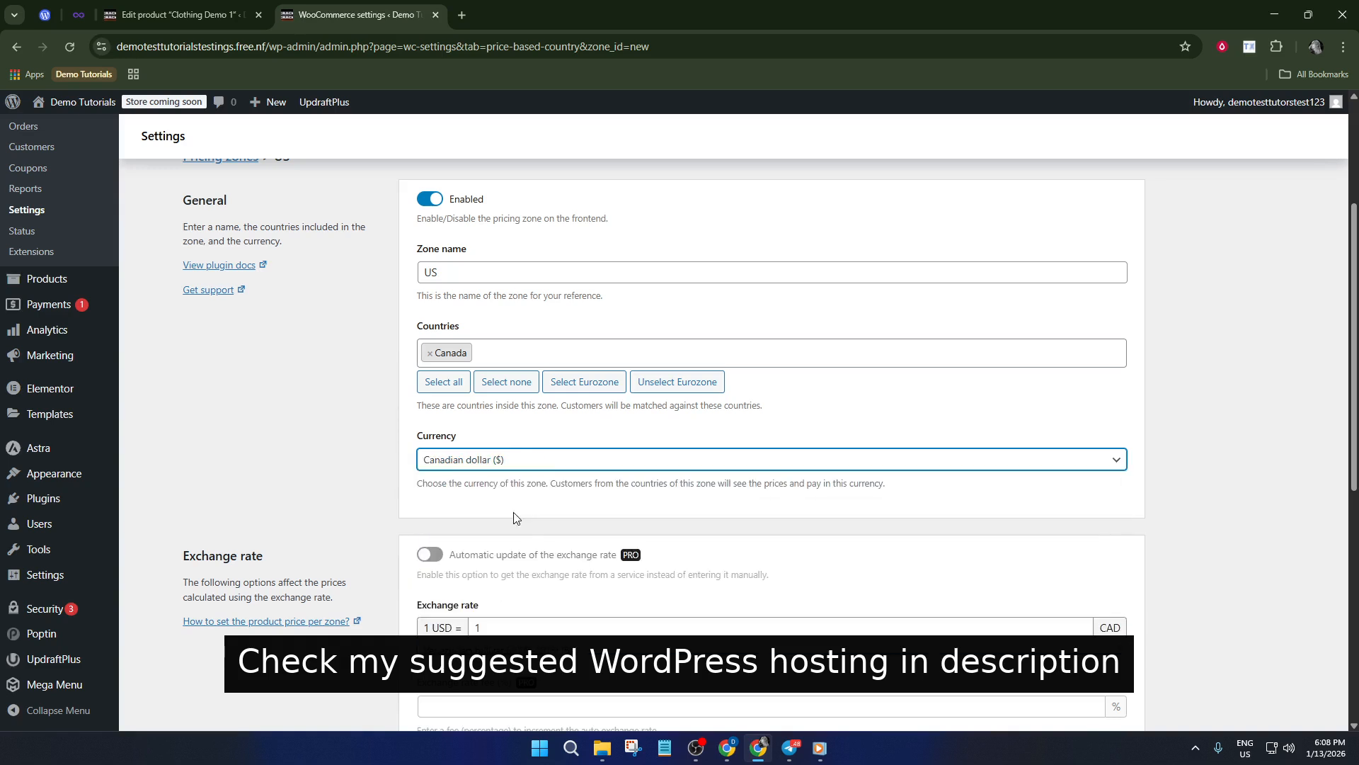
- Try to enable automatic updates of the zone's exchange rate, and dismiss the upgrade offer
{"action": "scroll", "coordinate": [493, 480], "scroll_direction": "down", "scroll_amount": 2}
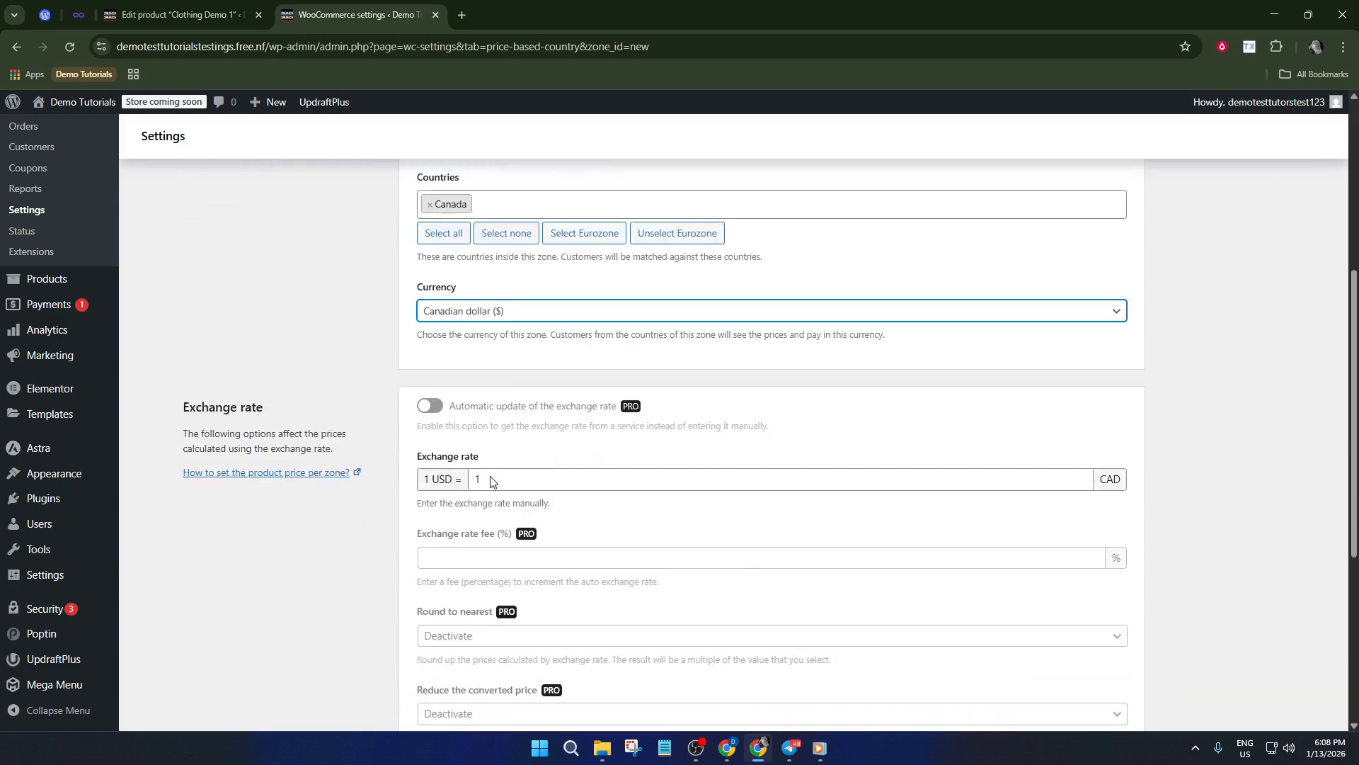
{"action": "left_click", "coordinate": [421, 413]}
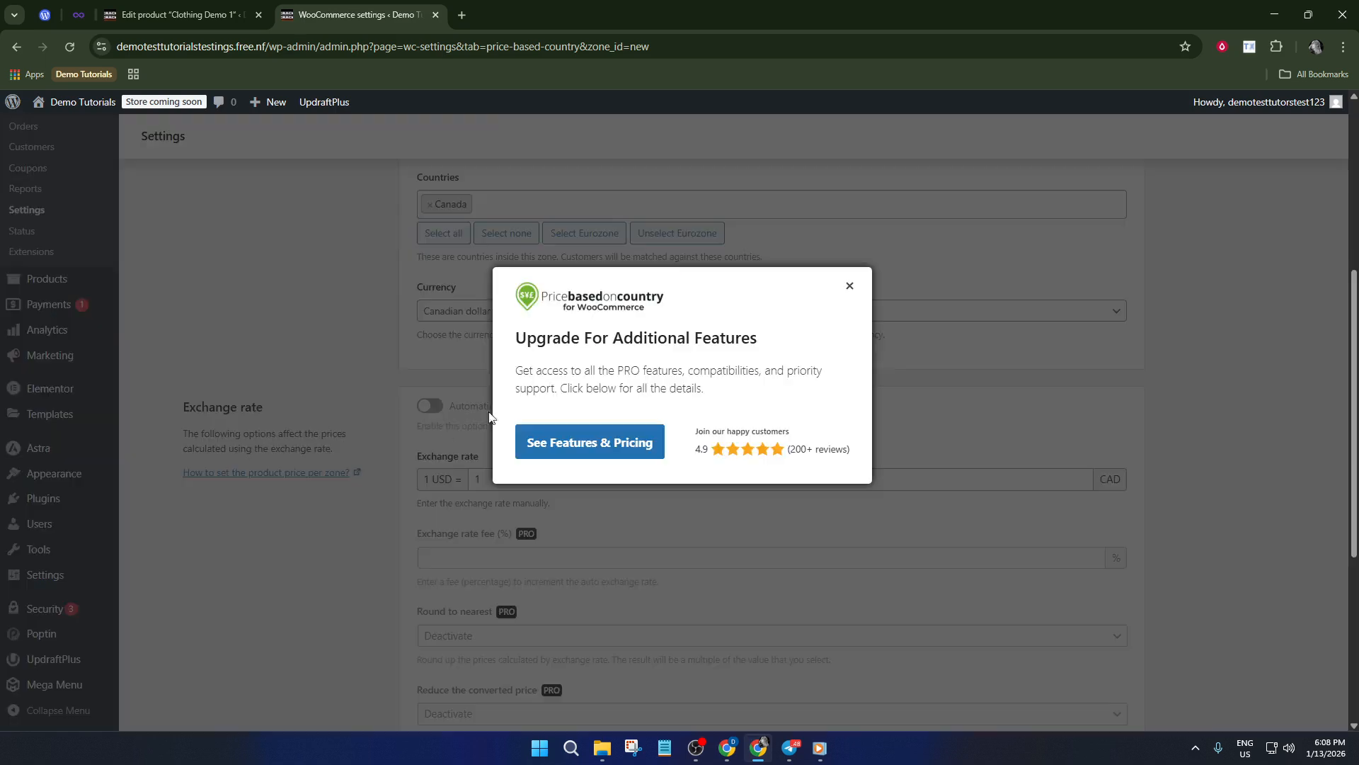
{"action": "left_click", "coordinate": [847, 286]}
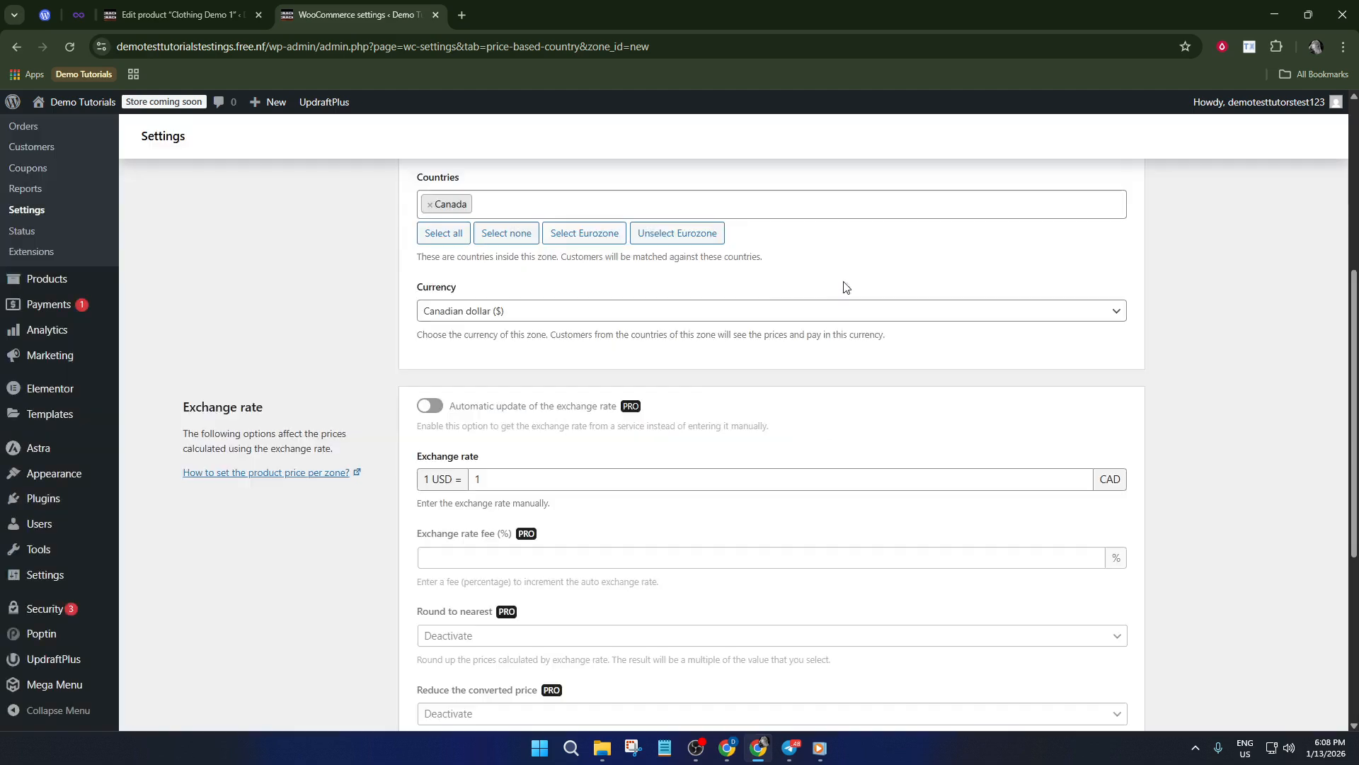
- Review the zone's manual USD to CAD exchange rate and save the new pricing zone
{"action": "scroll", "coordinate": [471, 412], "scroll_direction": "down", "scroll_amount": 2}
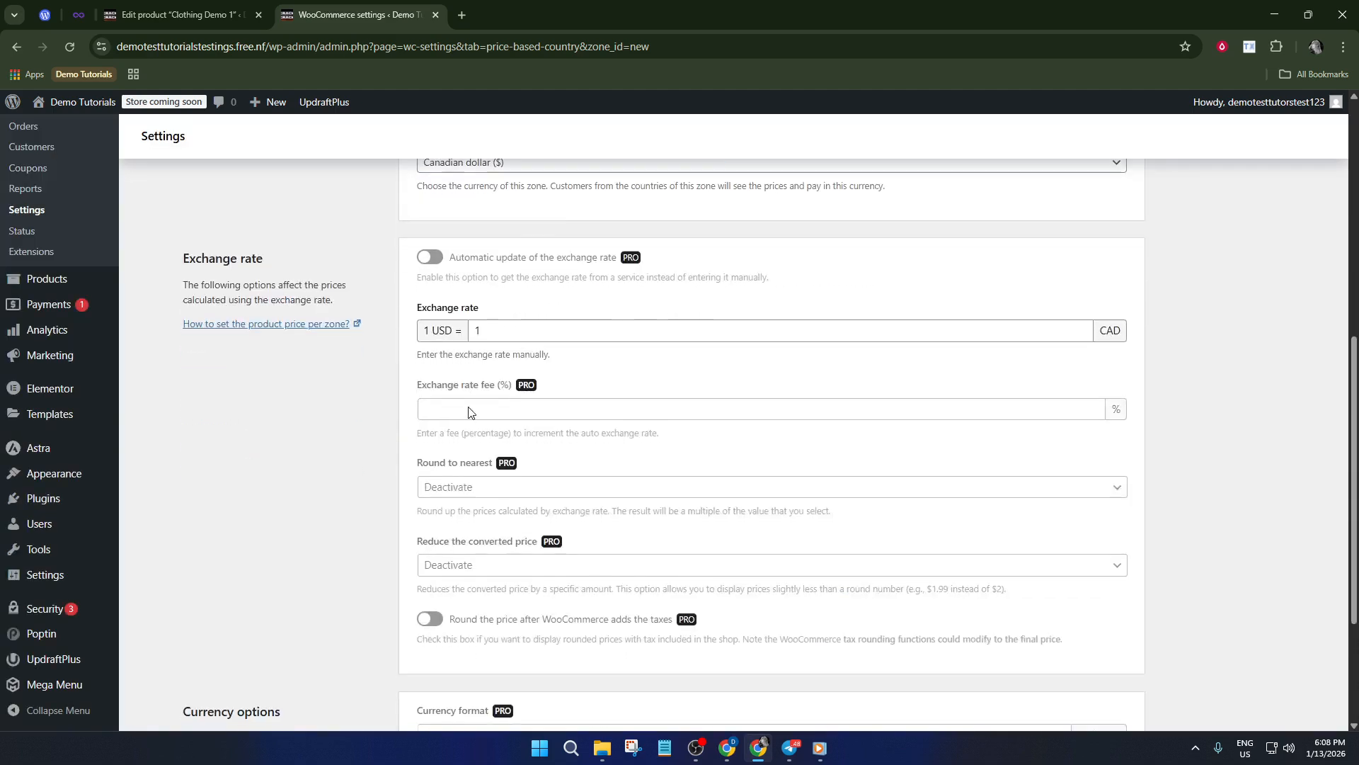
{"action": "left_click", "coordinate": [537, 340]}
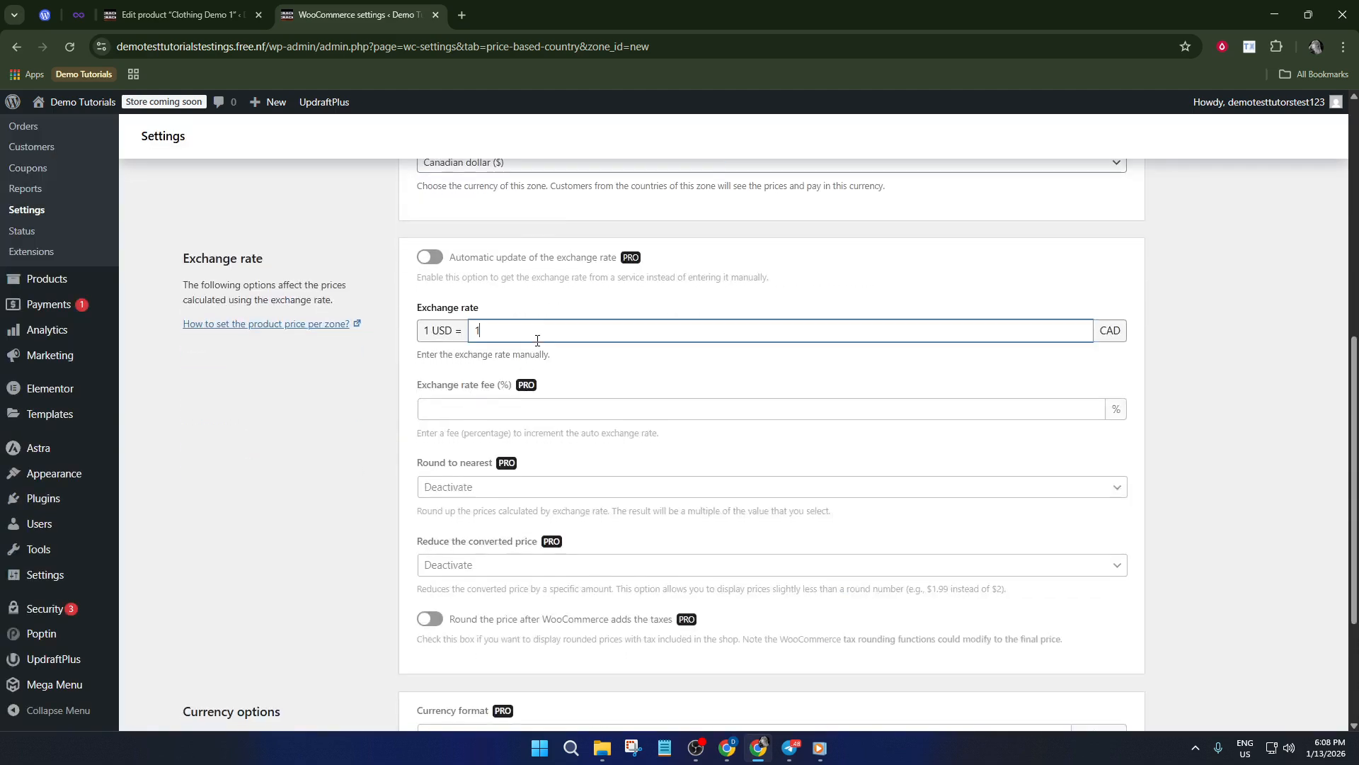
{"action": "left_click", "coordinate": [442, 330]}
{"action": "double_click", "coordinate": [455, 334]}
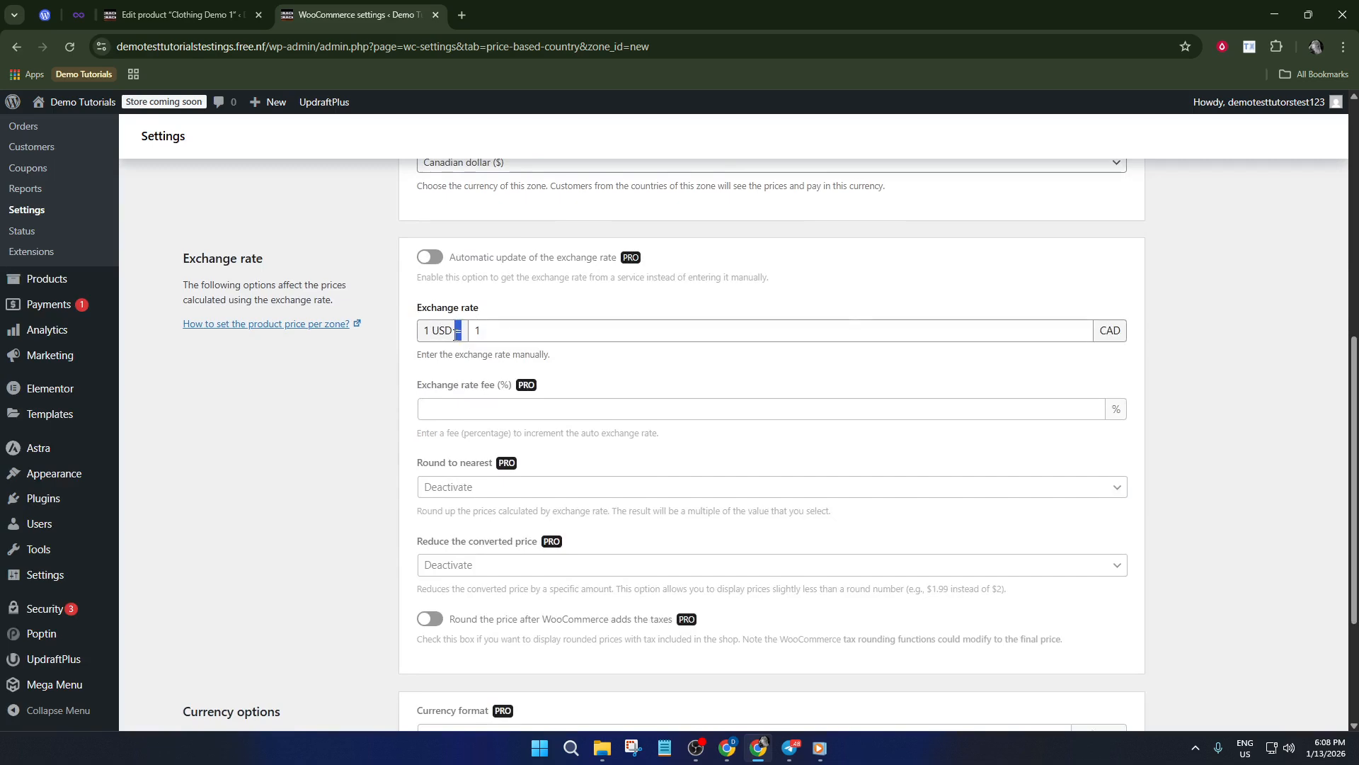
{"action": "left_click", "coordinate": [1103, 330]}
{"action": "double_click", "coordinate": [442, 330]}
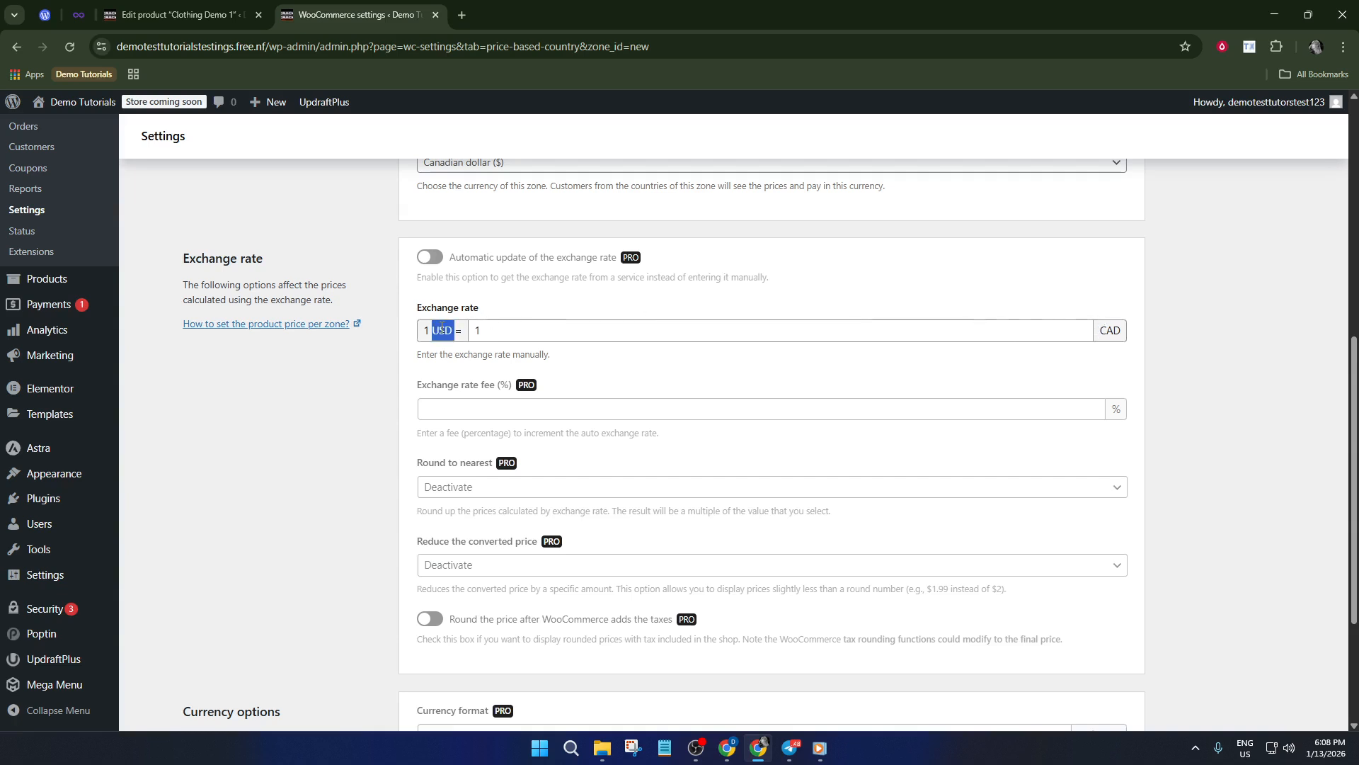
{"action": "left_click", "coordinate": [498, 328]}
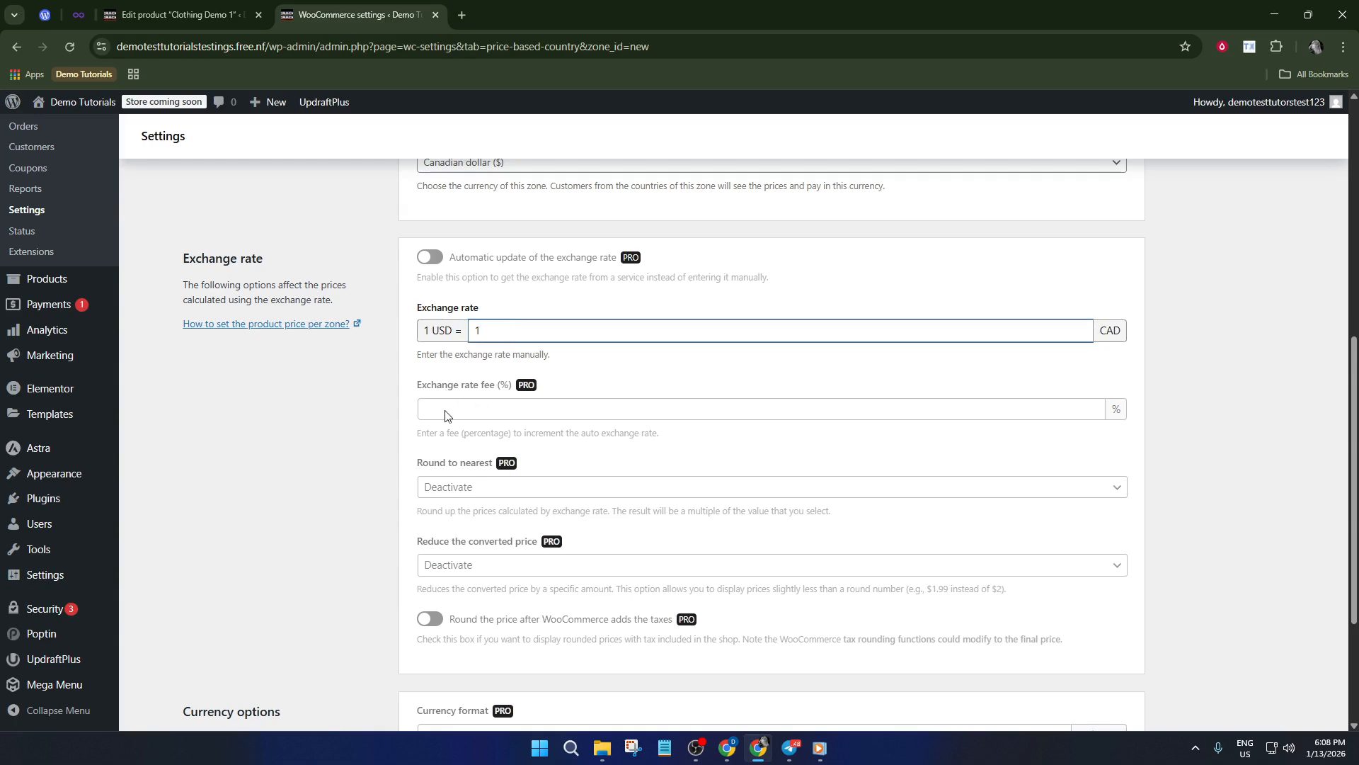
{"action": "scroll", "coordinate": [445, 416], "scroll_direction": "down", "scroll_amount": 3}
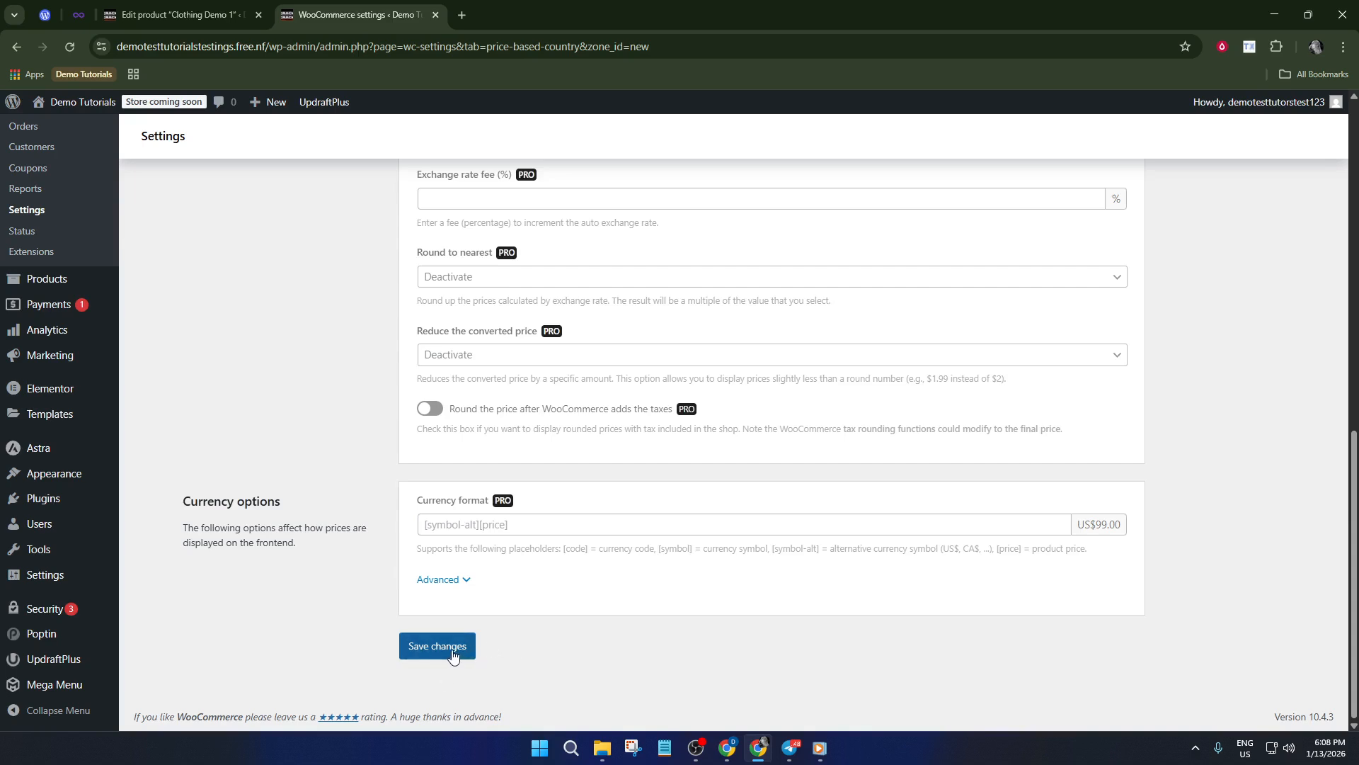
{"action": "left_click", "coordinate": [453, 655]}
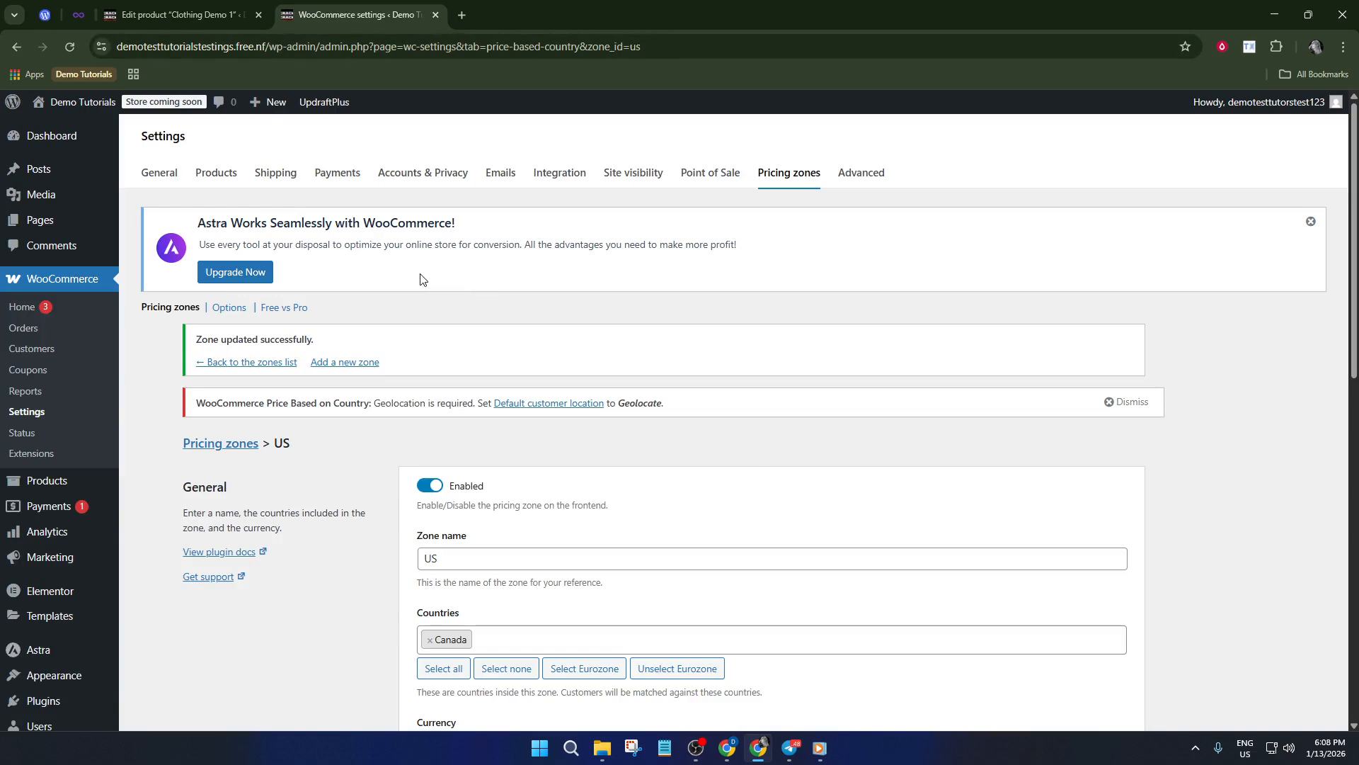
- Check the price fields on the Clothing Demo 1 product's edit page, and return to the zone settings
{"action": "scroll", "coordinate": [354, 347], "scroll_direction": "down", "scroll_amount": 1}
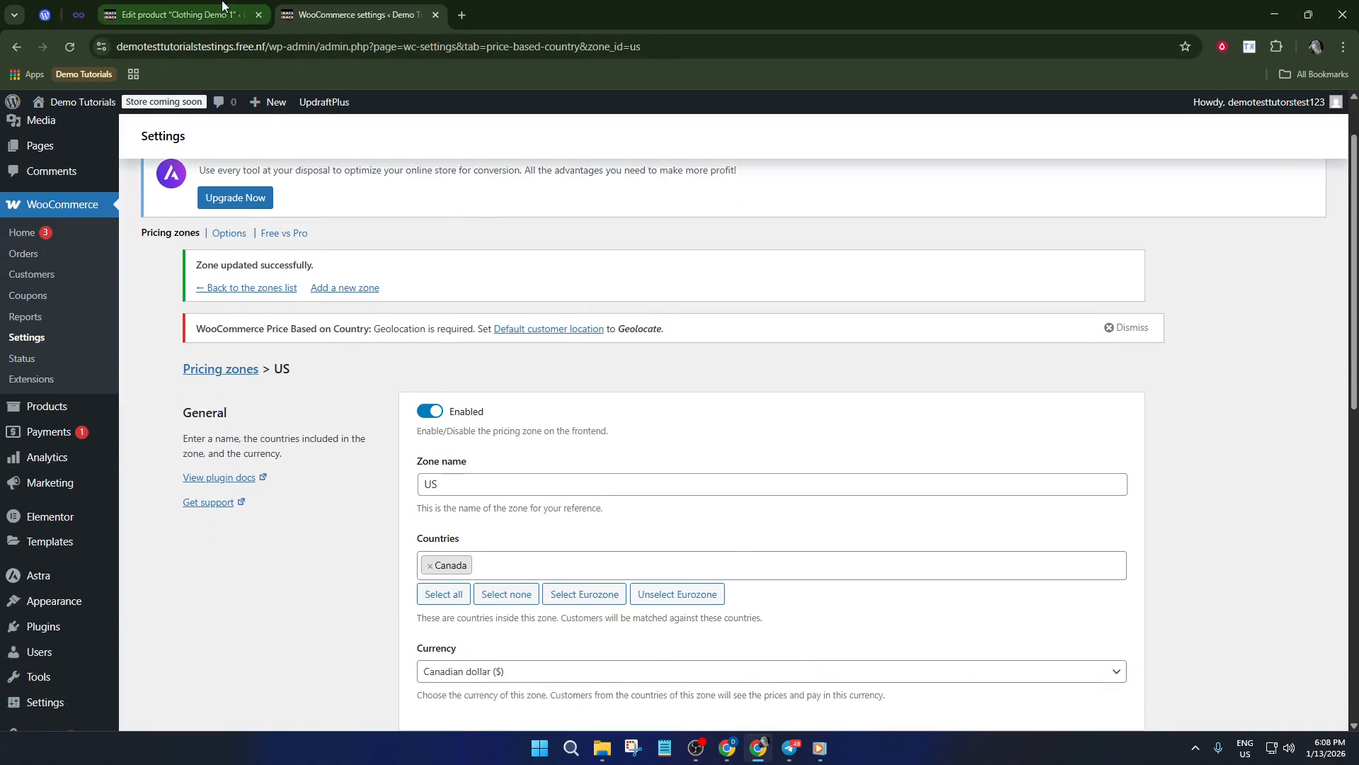
{"action": "left_click", "coordinate": [223, 7]}
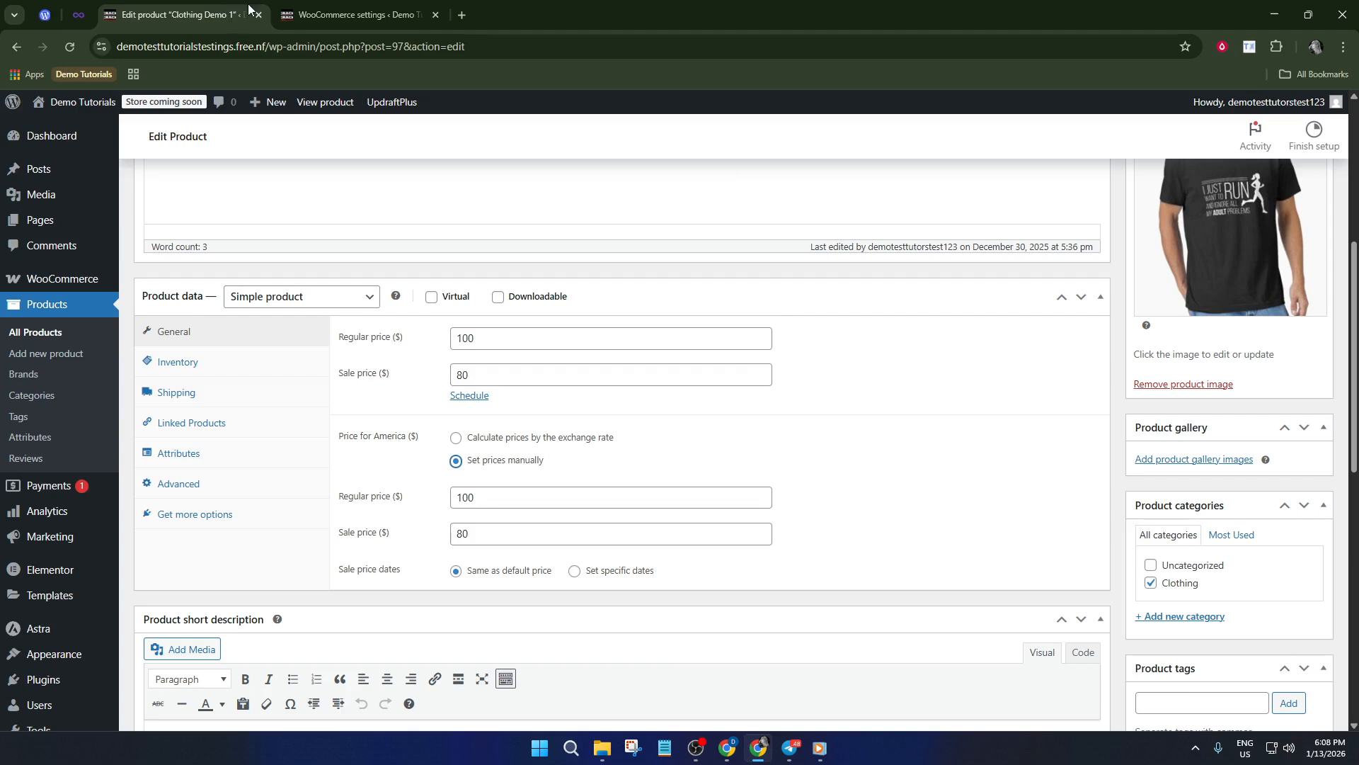
{"action": "left_click", "coordinate": [343, 5]}
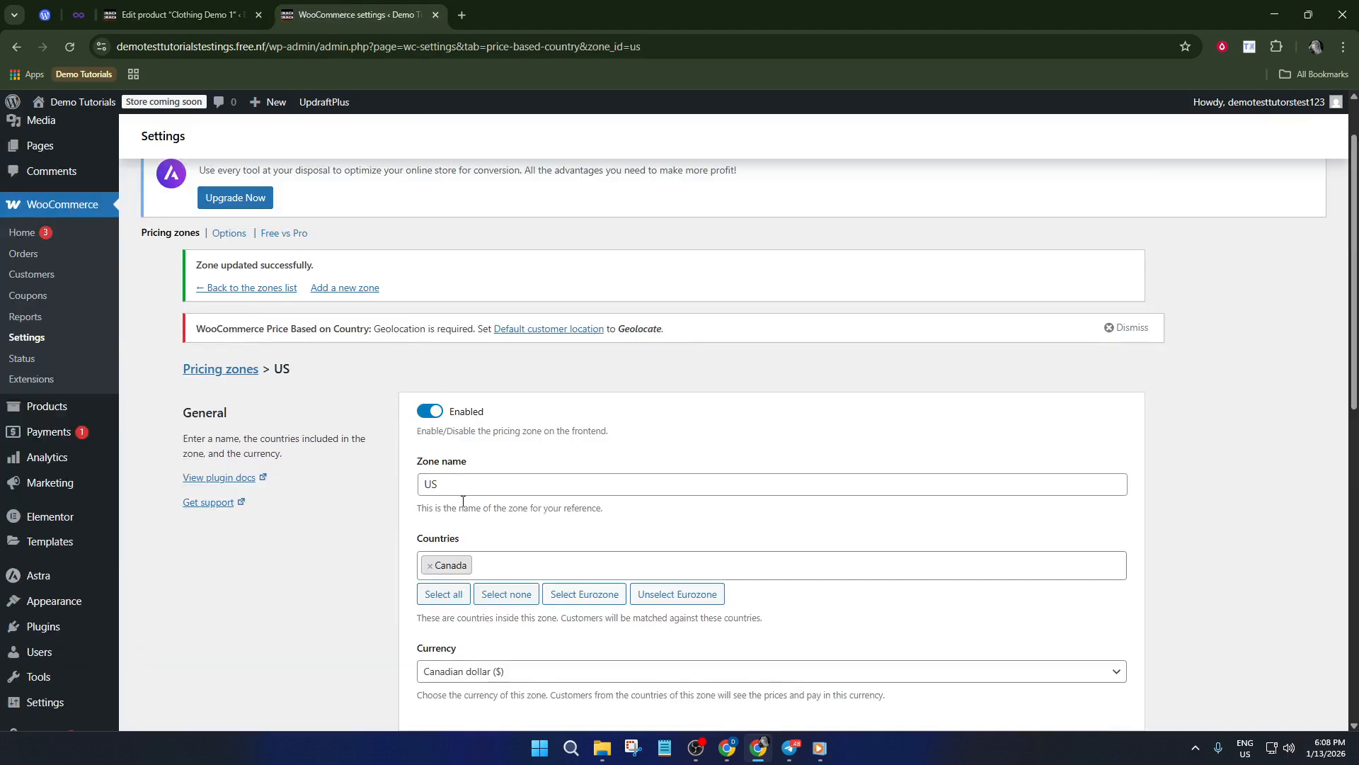
- Rename the pricing zone as CAD and save the changes
{"action": "left_click_drag", "start_coordinate": [465, 486], "coordinate": [402, 491]}
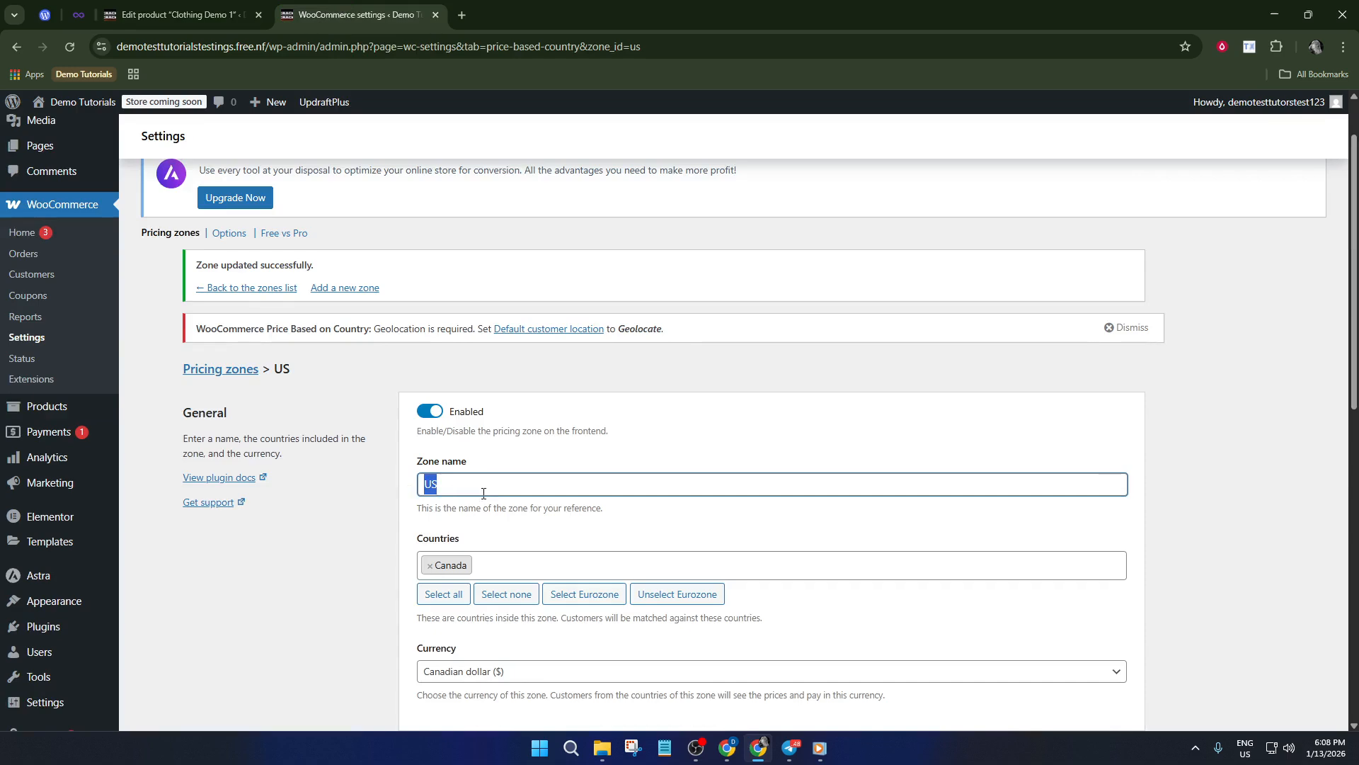
{"action": "type", "text": "CAD"}
{"action": "scroll", "coordinate": [424, 363], "scroll_direction": "down", "scroll_amount": 10}
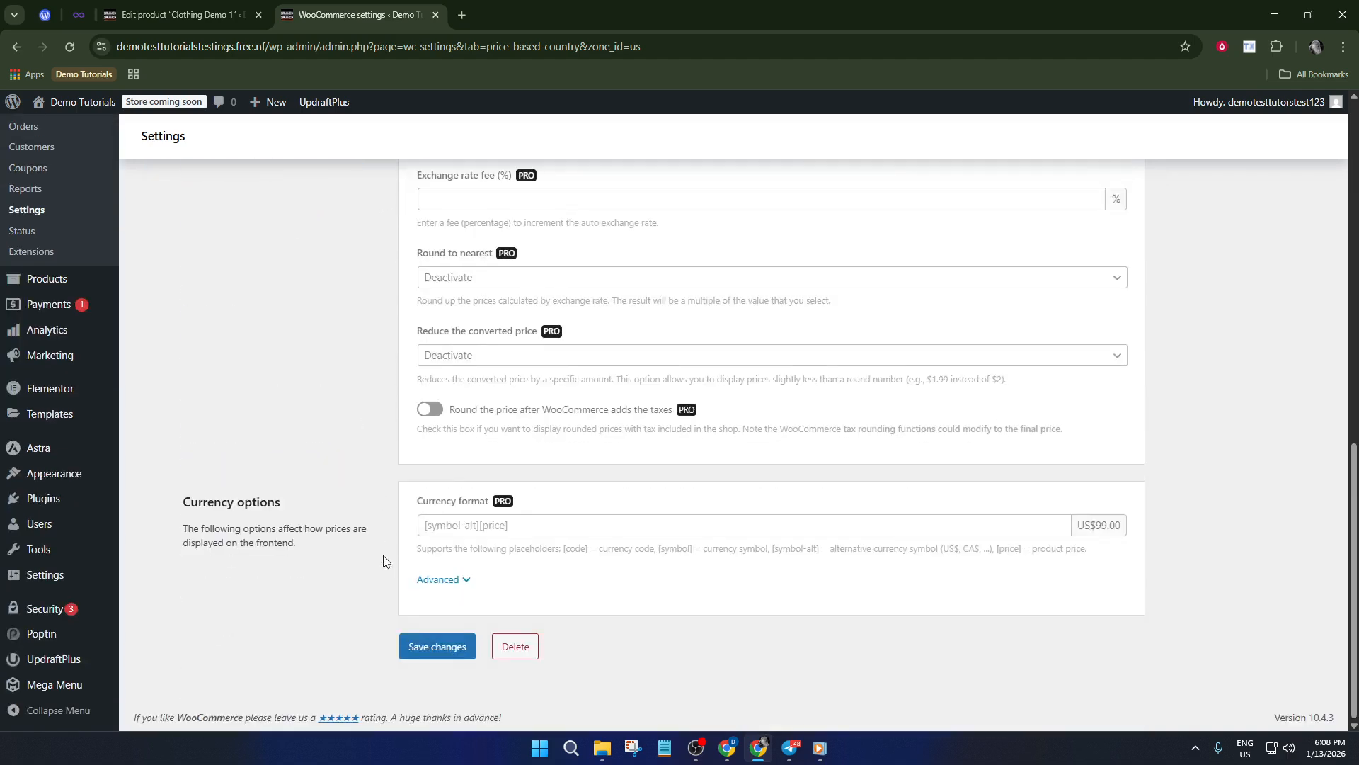
{"action": "left_click", "coordinate": [447, 646]}
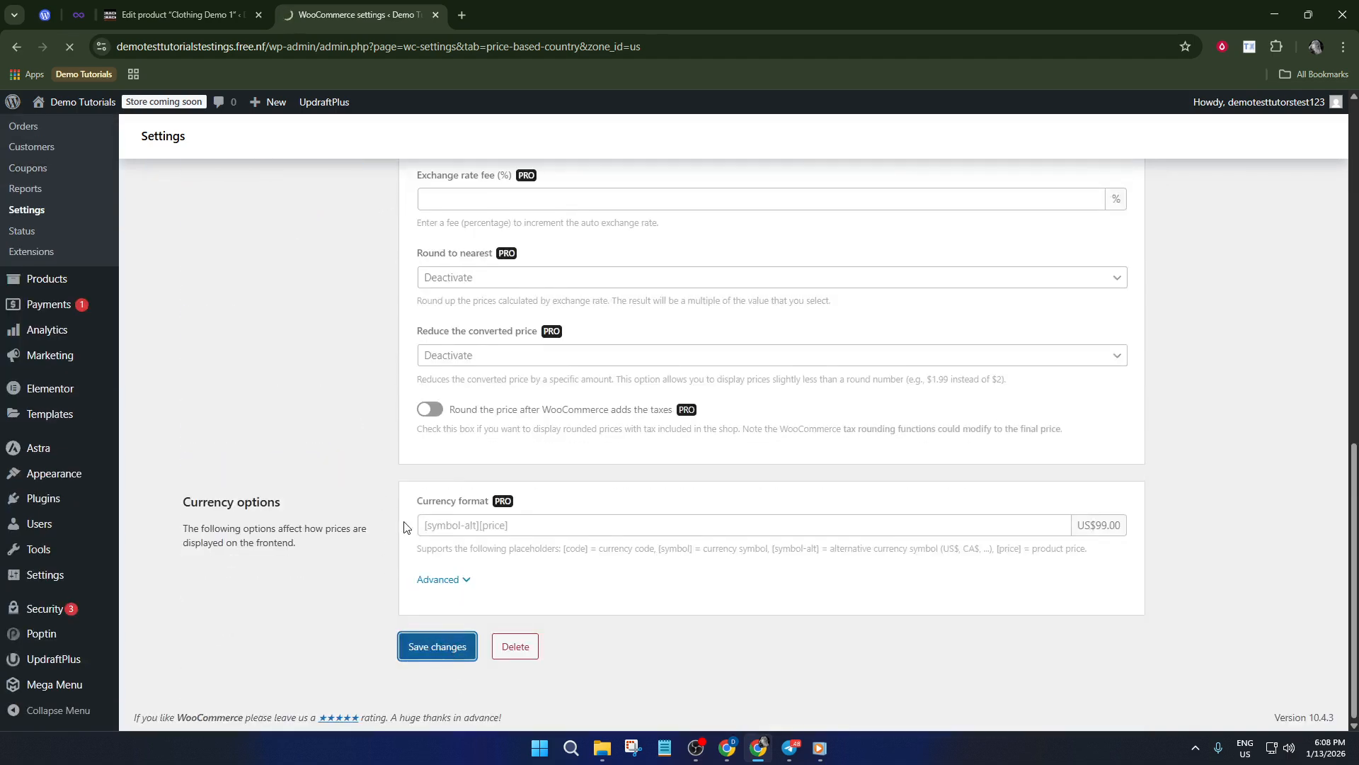
- Reload the Clothing Demo 1 product's edit page to refresh its zone price fields
{"action": "left_click", "coordinate": [251, 7]}
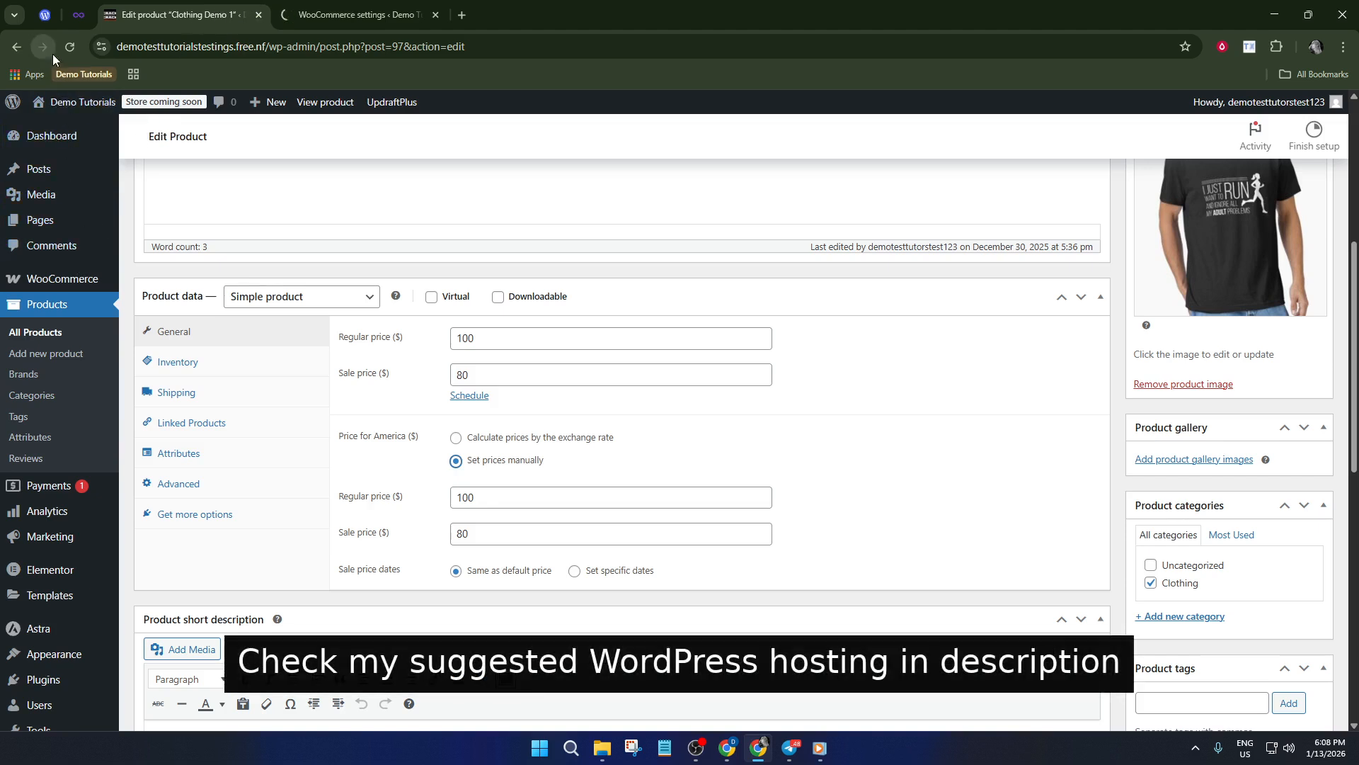
{"action": "left_click", "coordinate": [69, 46]}
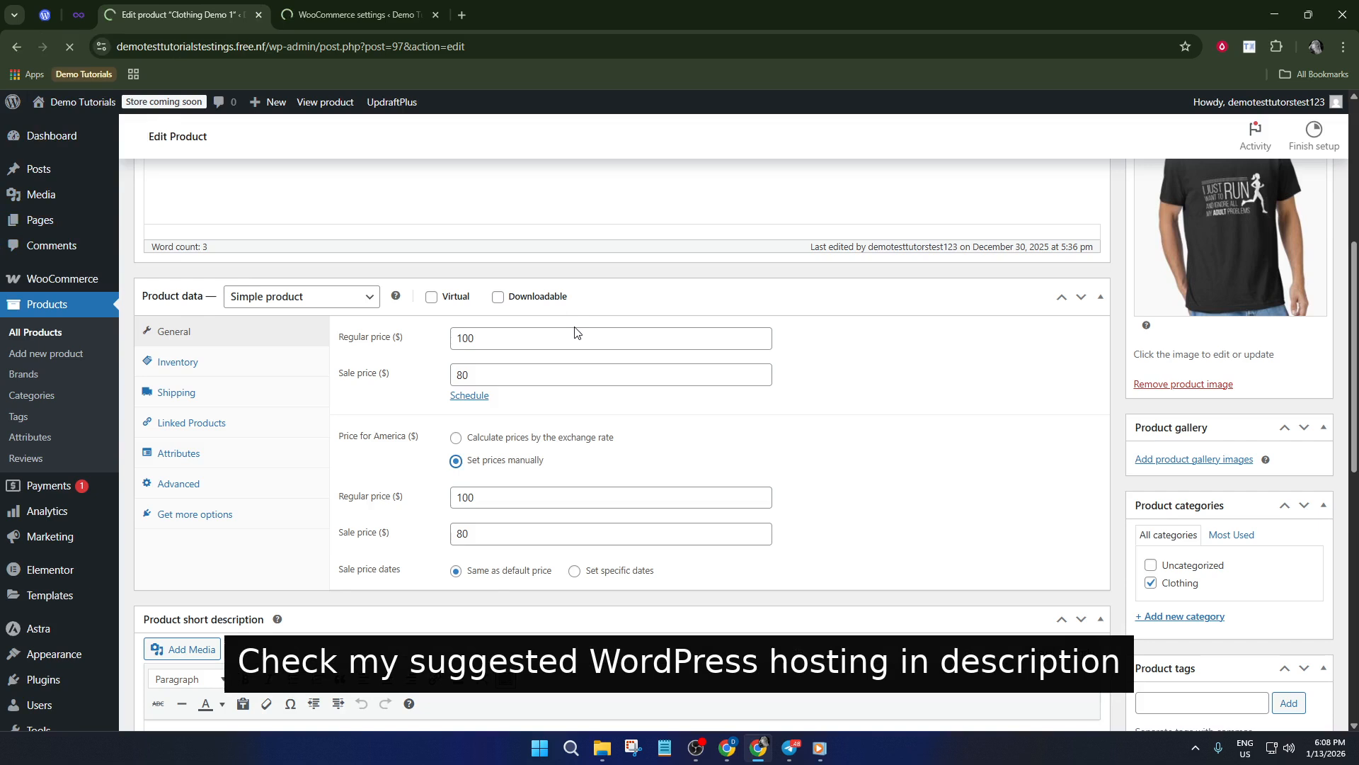